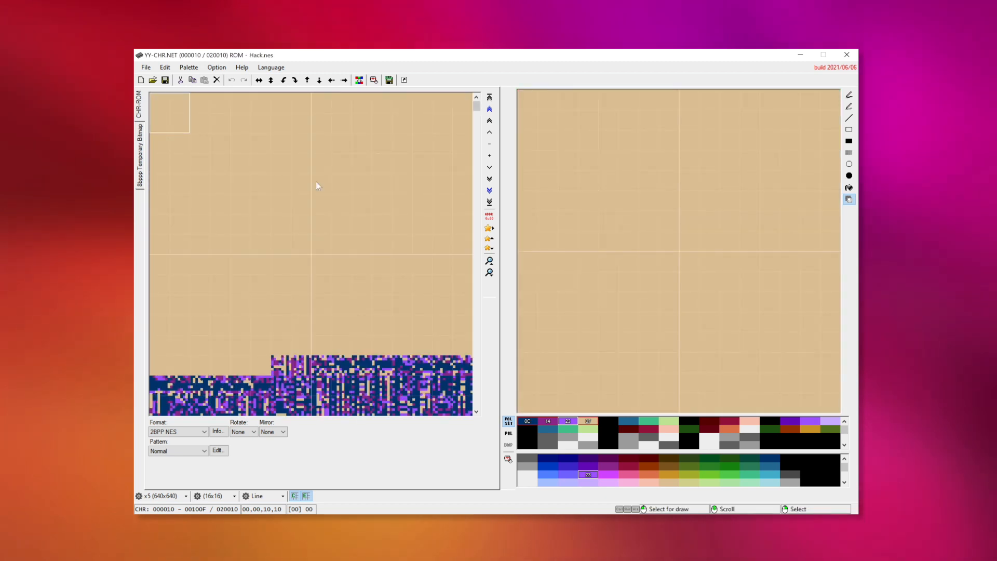
- Browse through the ROM's tile data to locate the character sprites and the font
scroll(316, 182, down, 8)
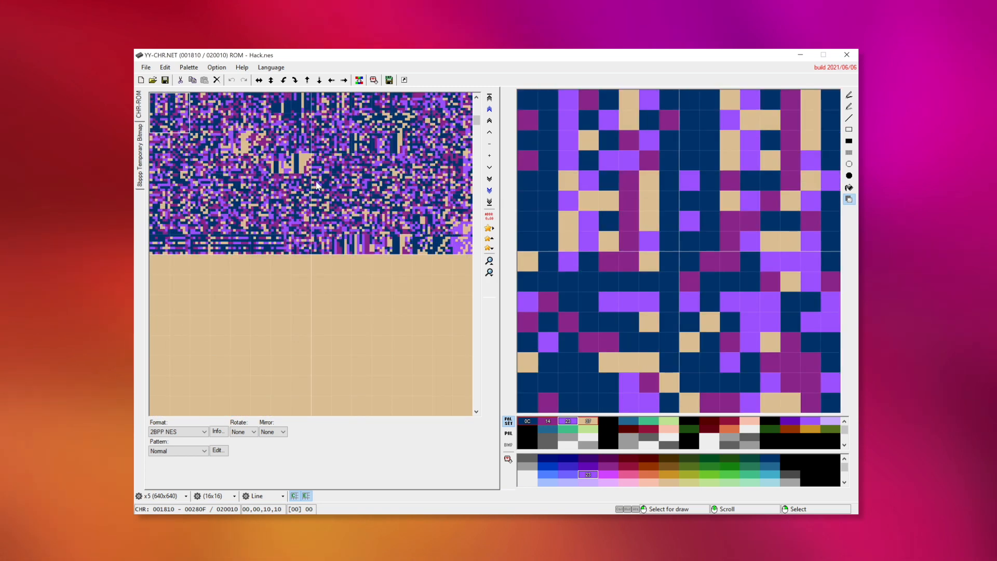
scroll(316, 185, down, 8)
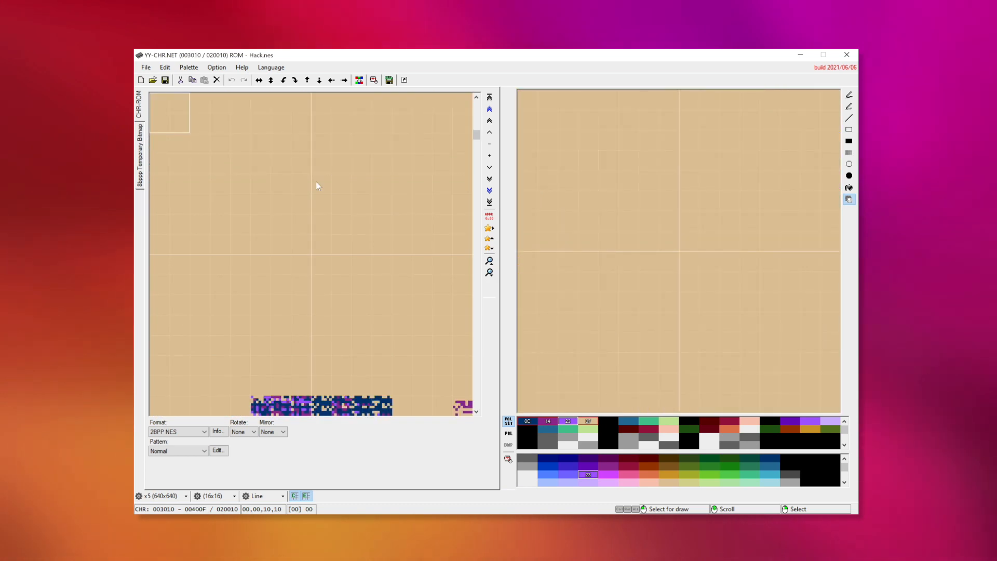
scroll(316, 185, down, 3)
scroll(316, 182, down, 1)
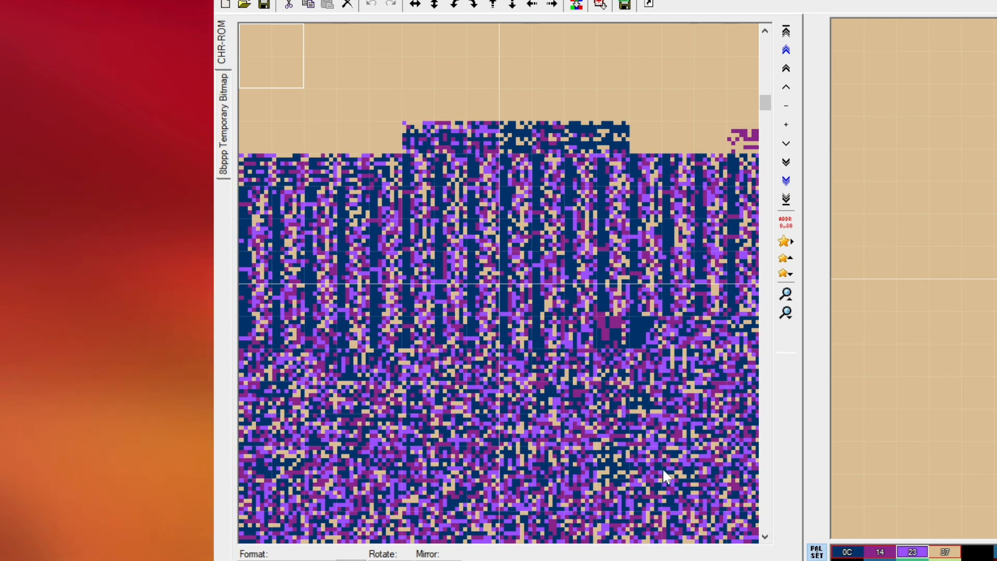
scroll(619, 450, down, 10)
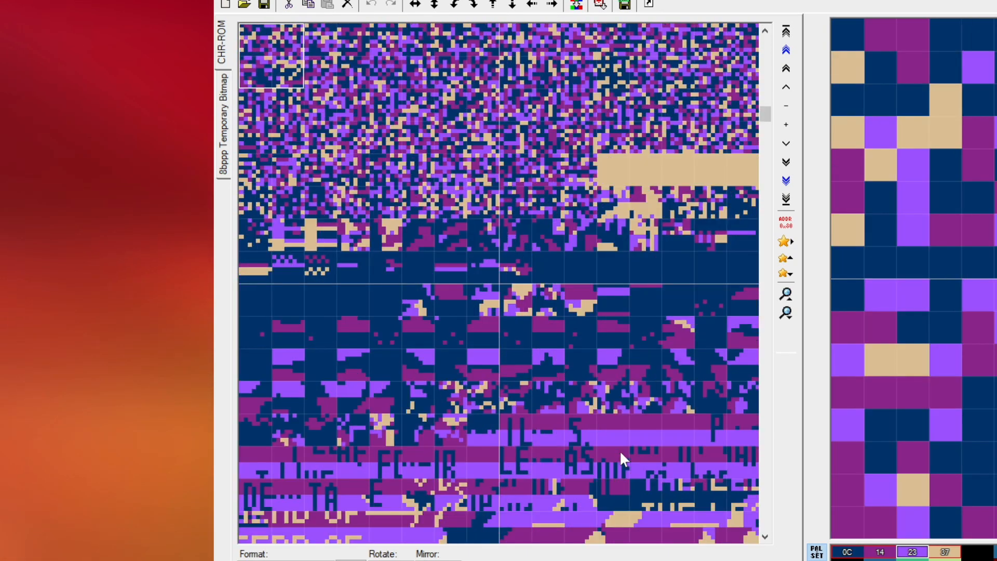
scroll(619, 450, down, 4)
scroll(619, 451, down, 12)
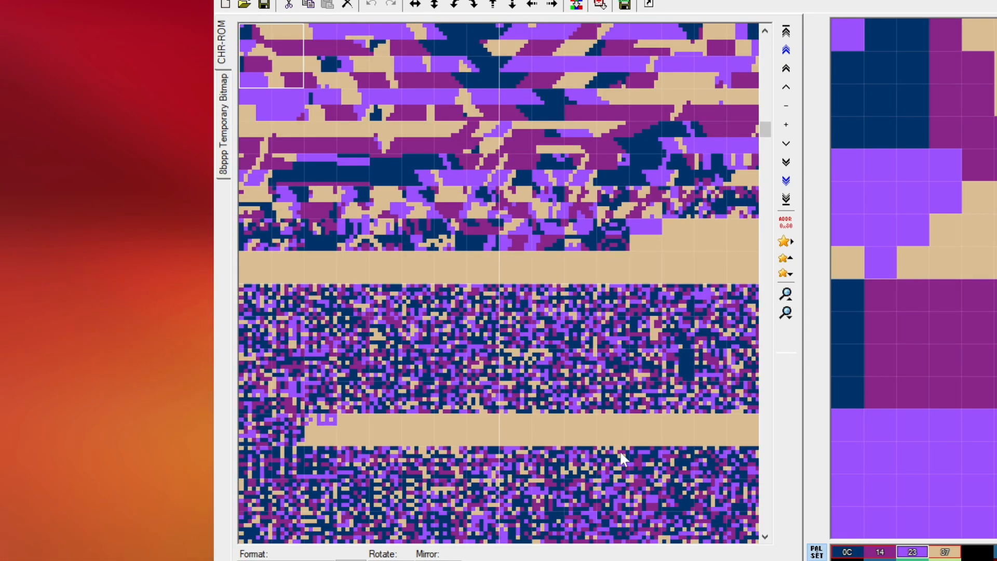
scroll(620, 451, up, 5)
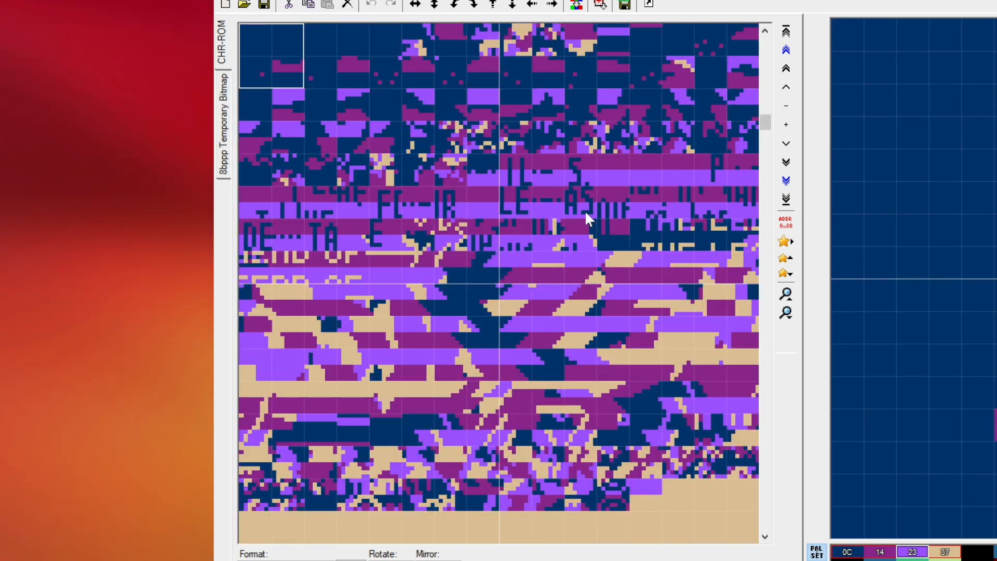
scroll(451, 333, down, 10)
scroll(452, 337, down, 6)
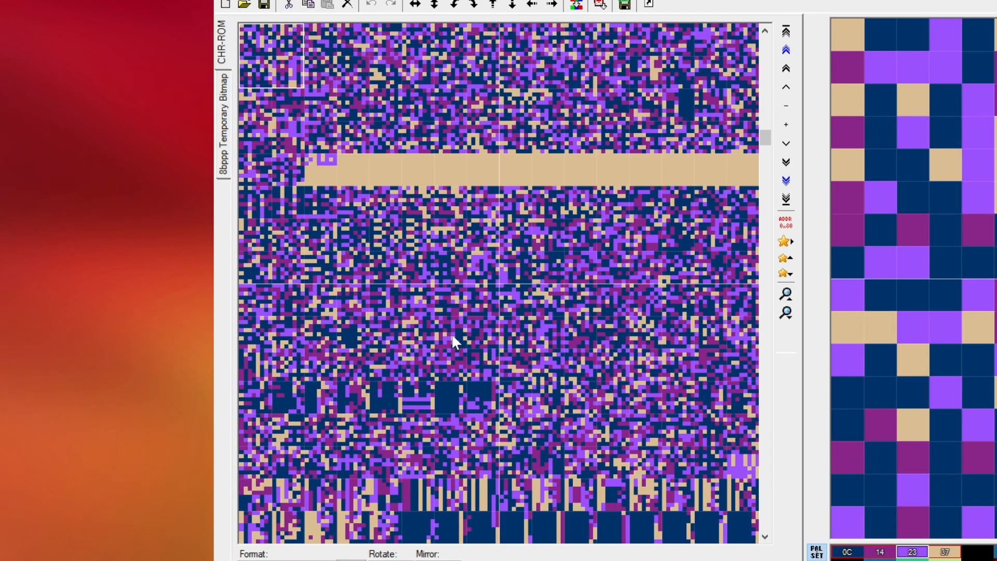
scroll(451, 334, down, 8)
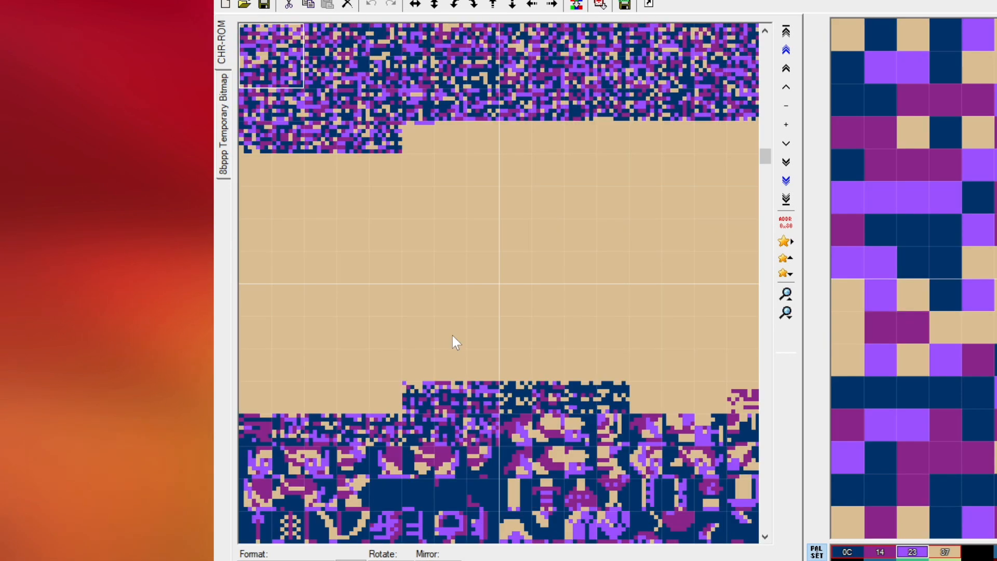
scroll(451, 332, down, 10)
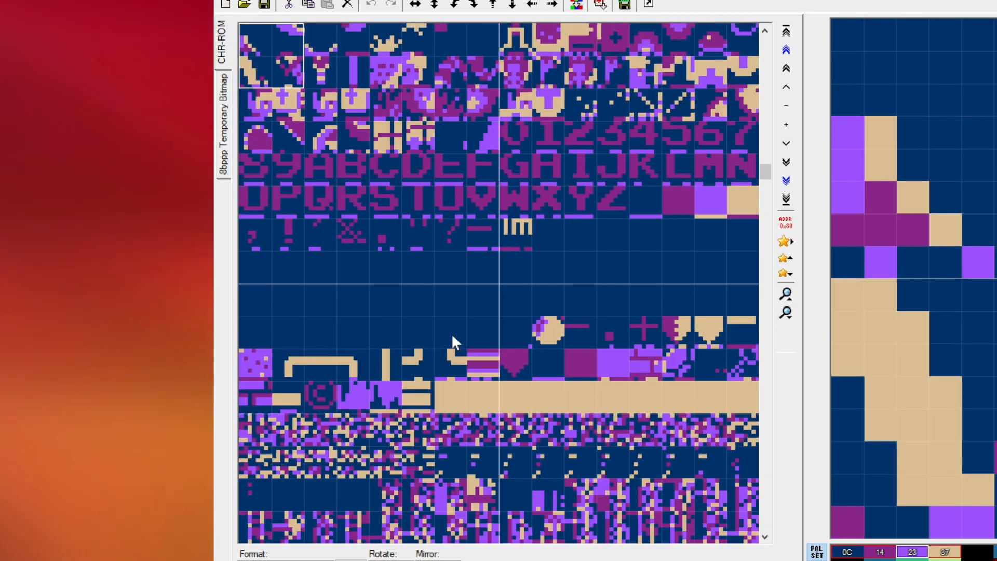
scroll(452, 343, up, 3)
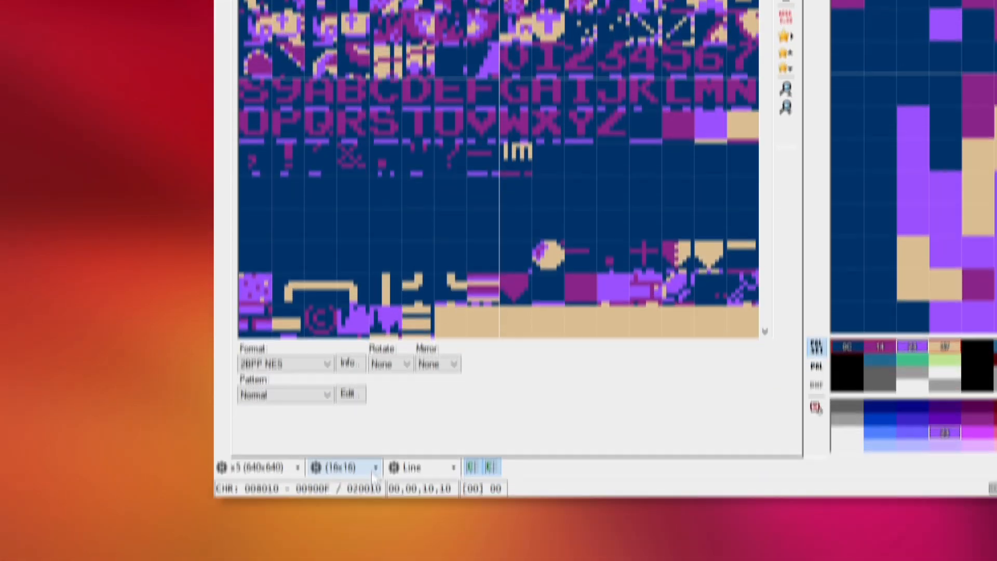
- Set the editing selection size to 8x8 and pick the letter A tile for editing
click(373, 444)
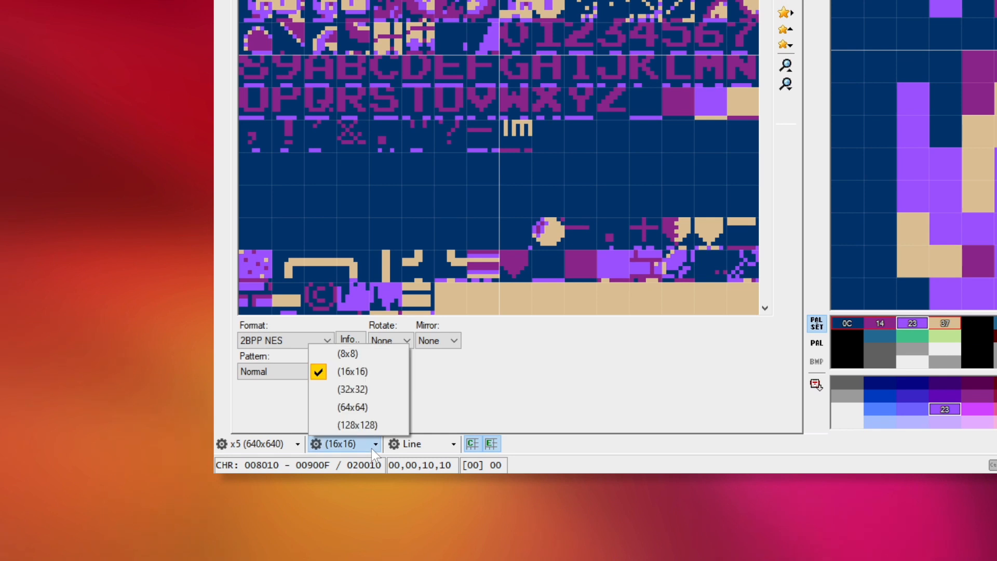
click(357, 356)
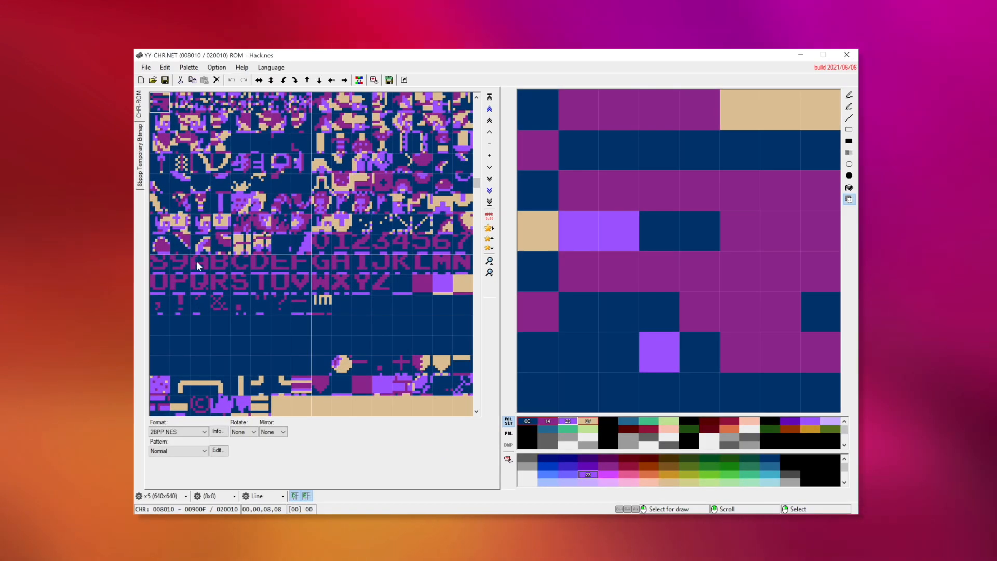
click(198, 264)
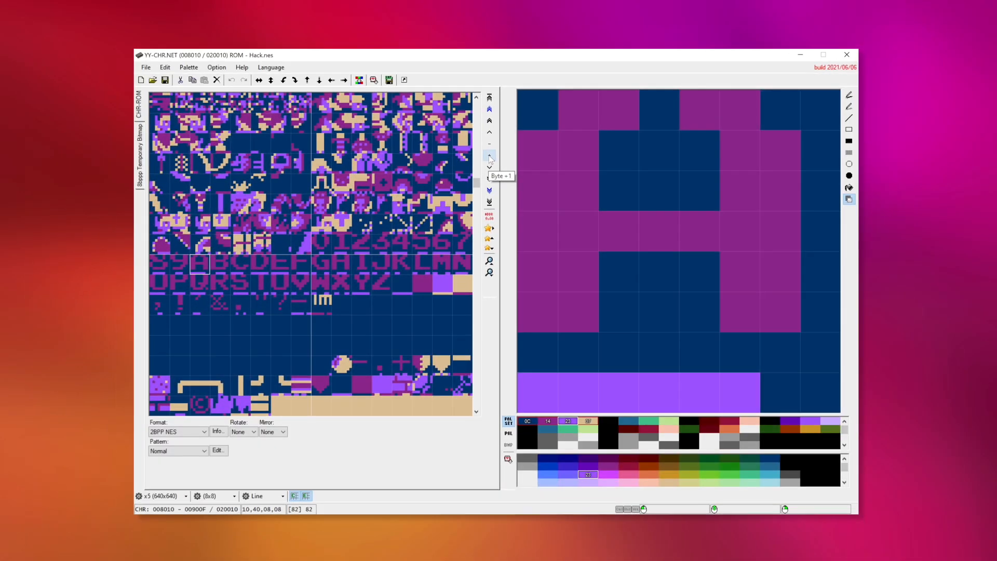
- Shift the ROM view byte by byte until the letter tiles align with the grid at address 00800F
click(499, 299)
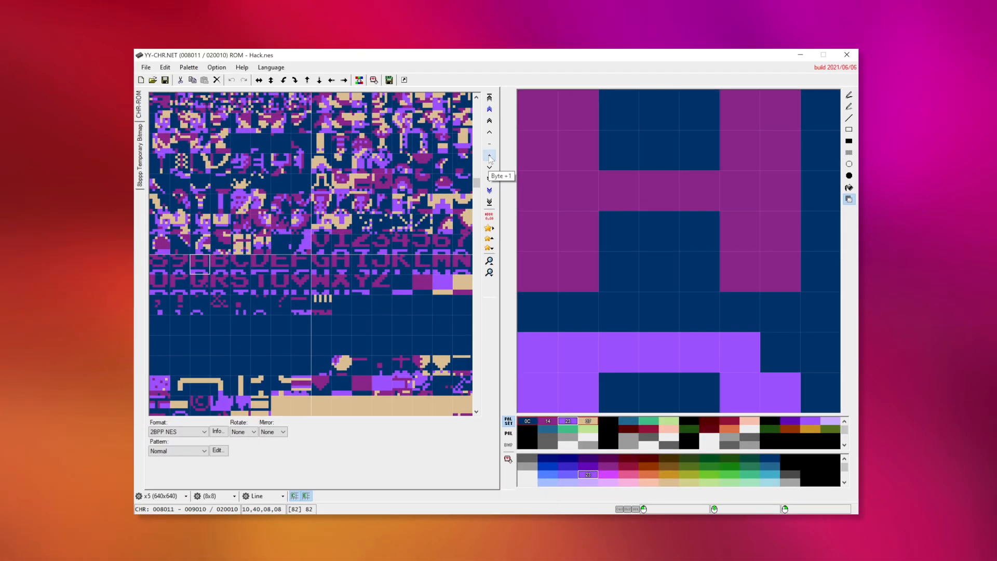
click(490, 156)
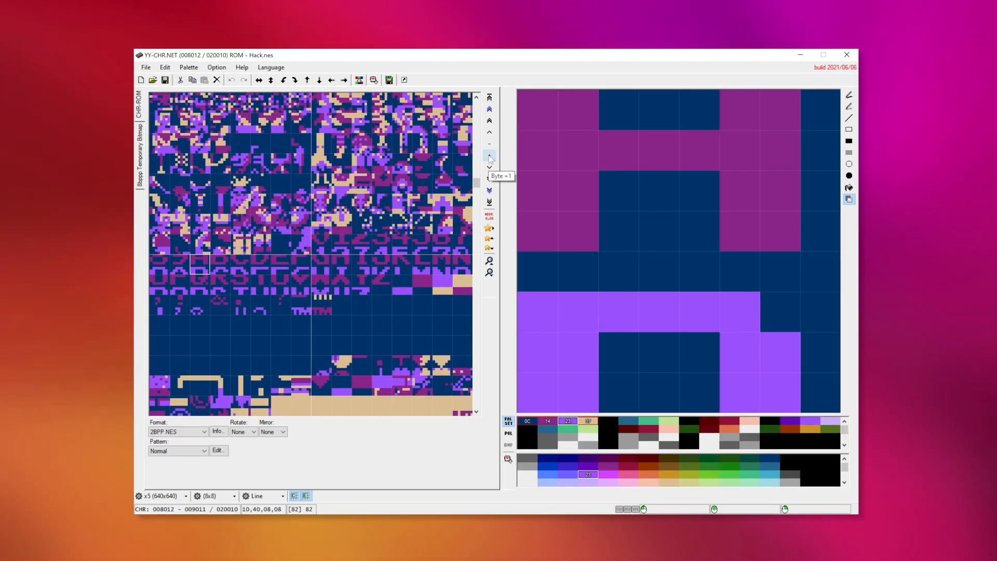
click(489, 146)
click(489, 146)
click(489, 146)
click(489, 145)
click(489, 146)
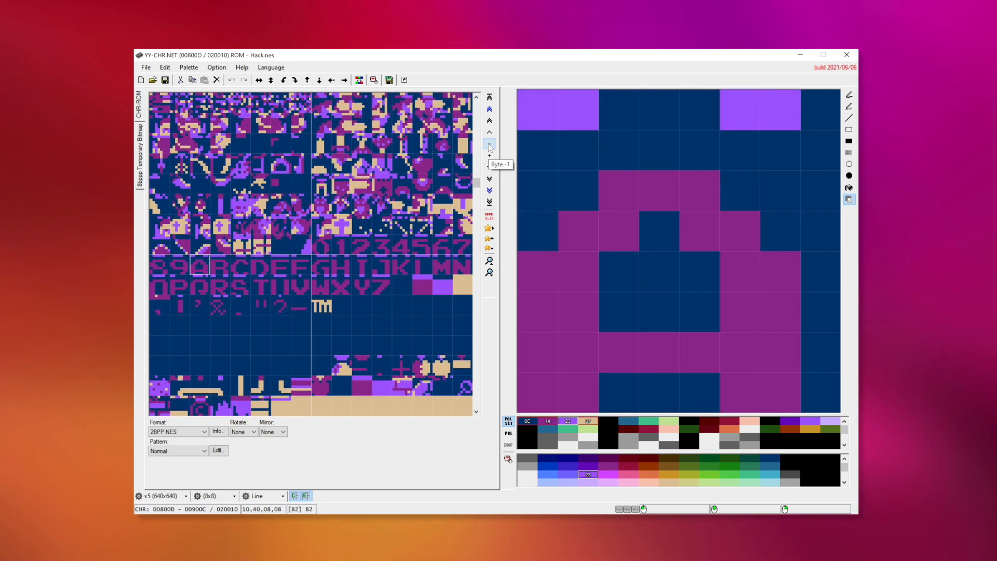
click(490, 145)
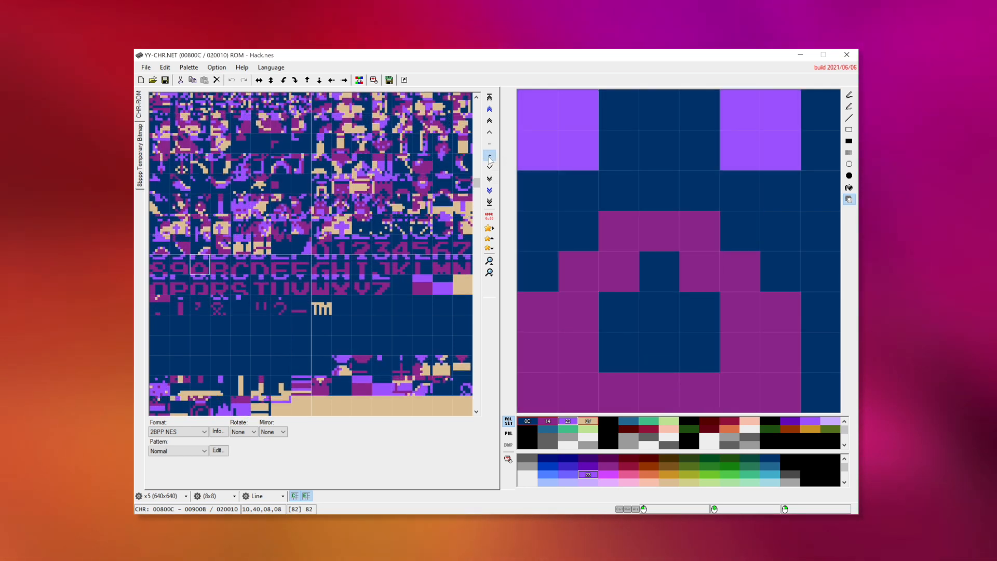
click(490, 157)
click(489, 157)
click(489, 157)
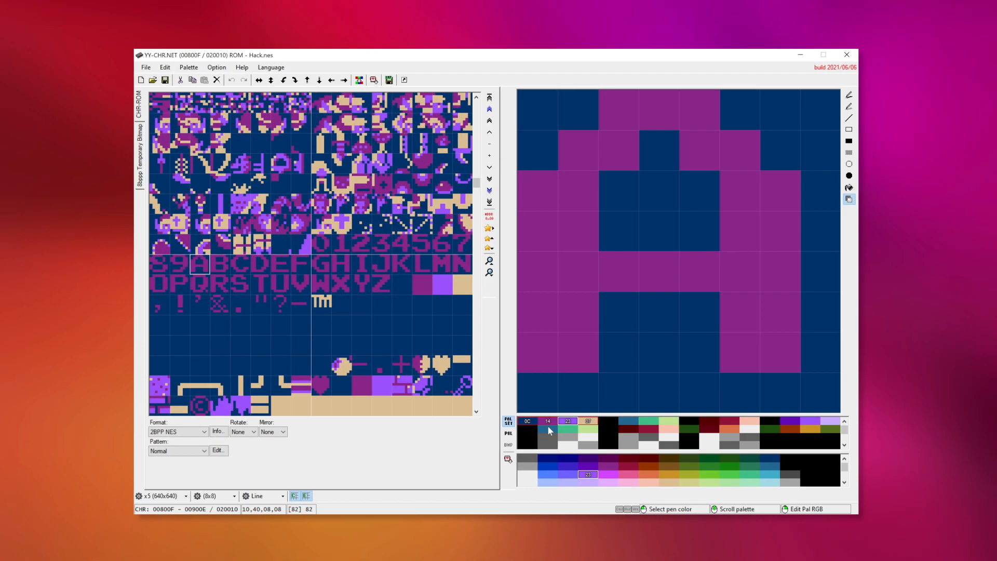
- Choose the first palette set in the fourth row and change its last three colours to green 1A, orange 27 and brown 17
click(543, 427)
click(542, 438)
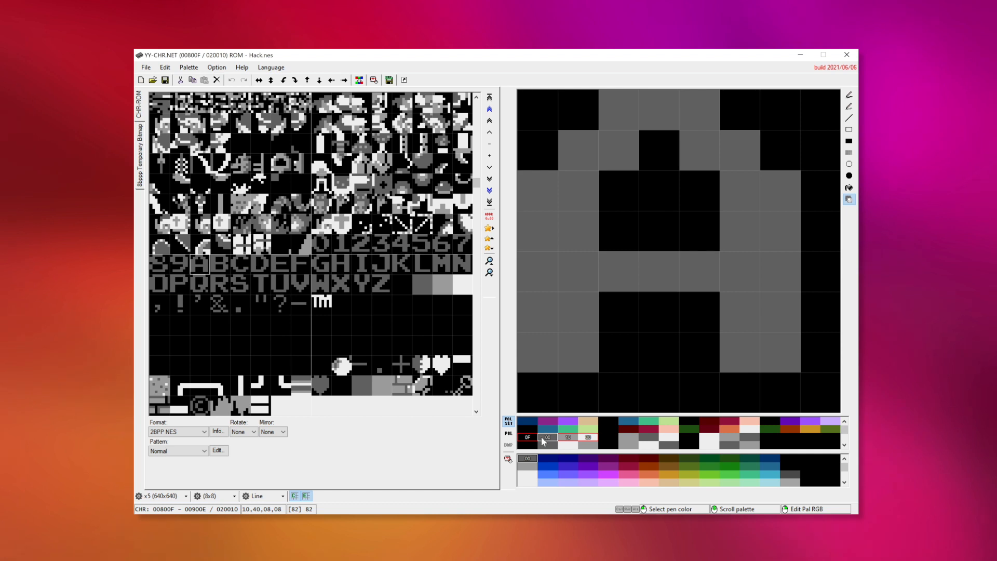
click(544, 446)
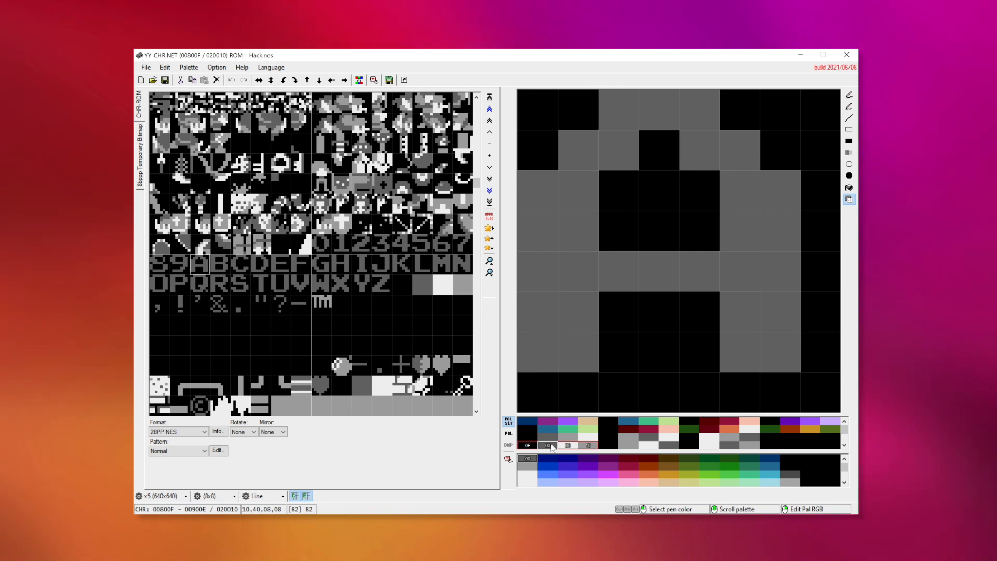
click(730, 467)
click(567, 446)
click(669, 474)
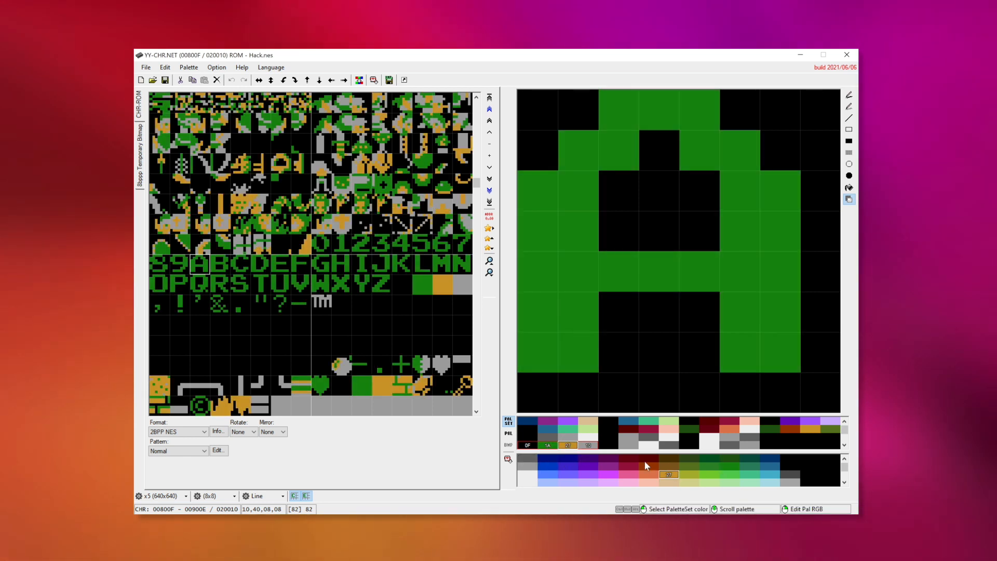
click(667, 466)
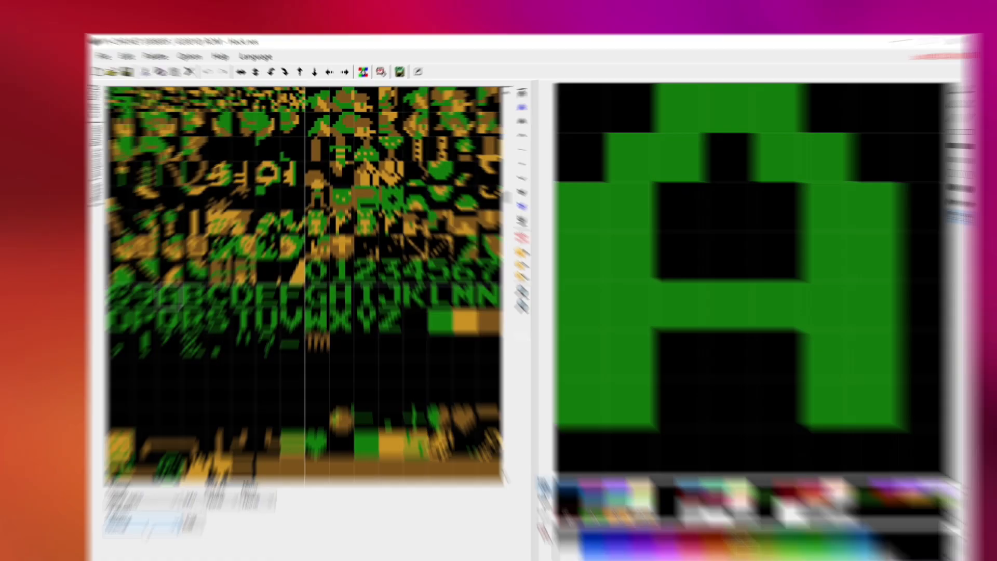
- Switch the tile pattern to FC/NES x16 and shift the view by blocks until the Link sprites are aligned at address 00808F
click(182, 452)
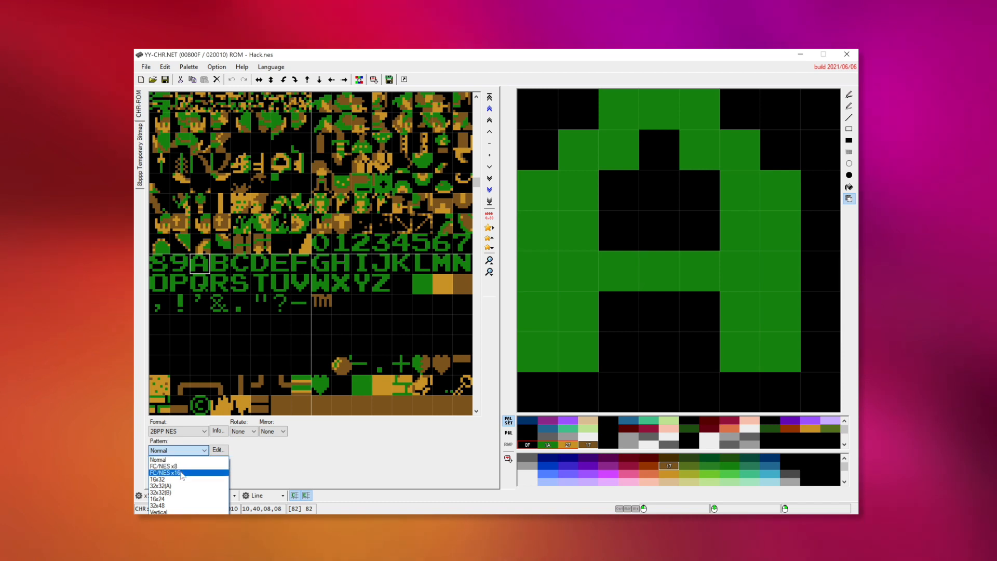
click(182, 473)
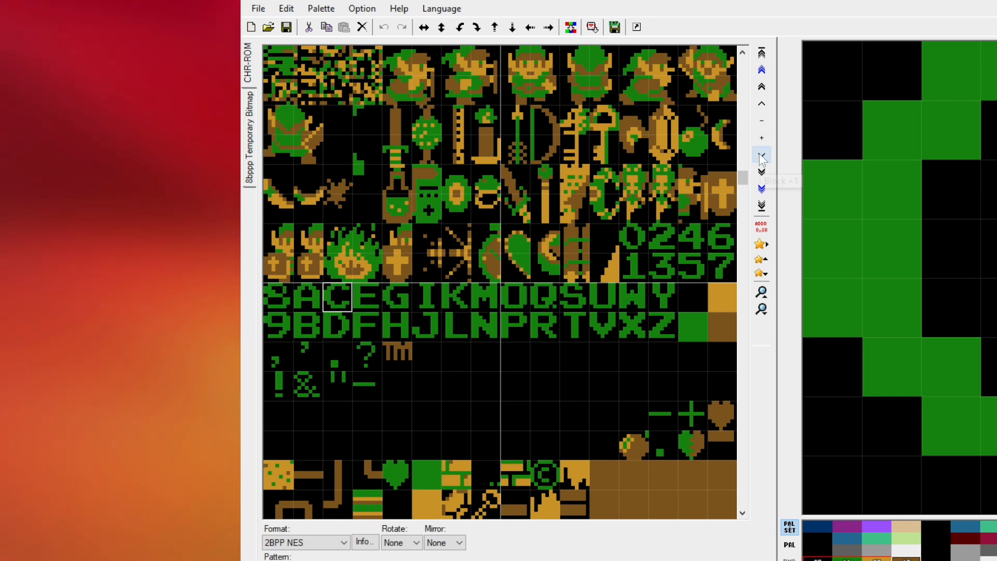
click(761, 104)
click(761, 103)
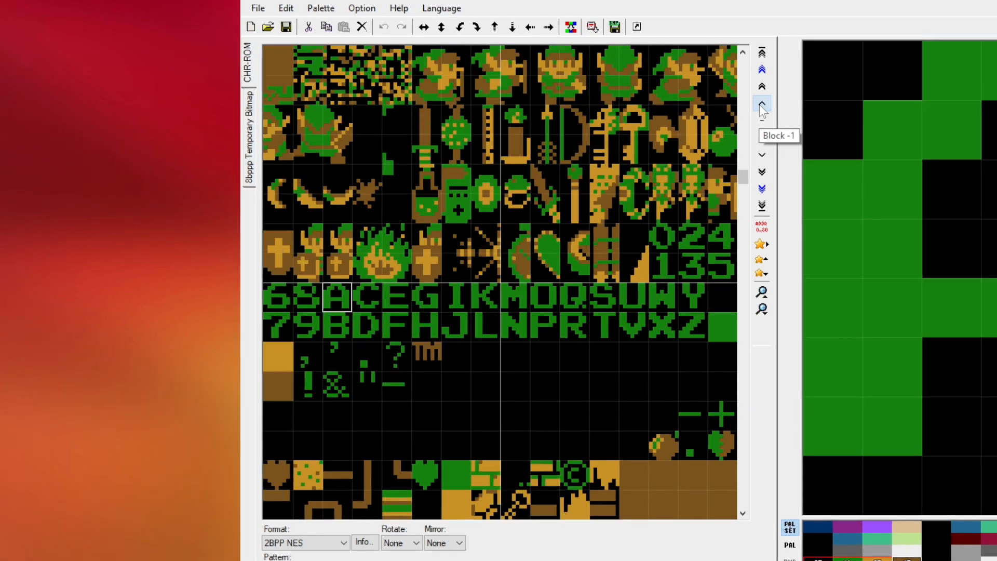
click(762, 104)
click(761, 104)
click(761, 105)
click(763, 155)
click(762, 154)
click(762, 154)
click(763, 154)
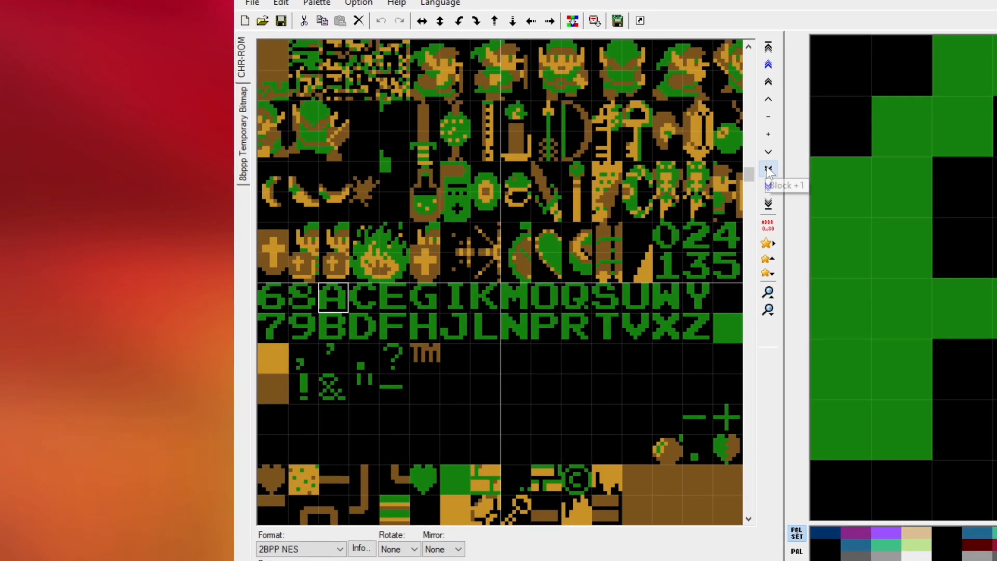
click(763, 170)
click(771, 97)
click(771, 97)
click(771, 97)
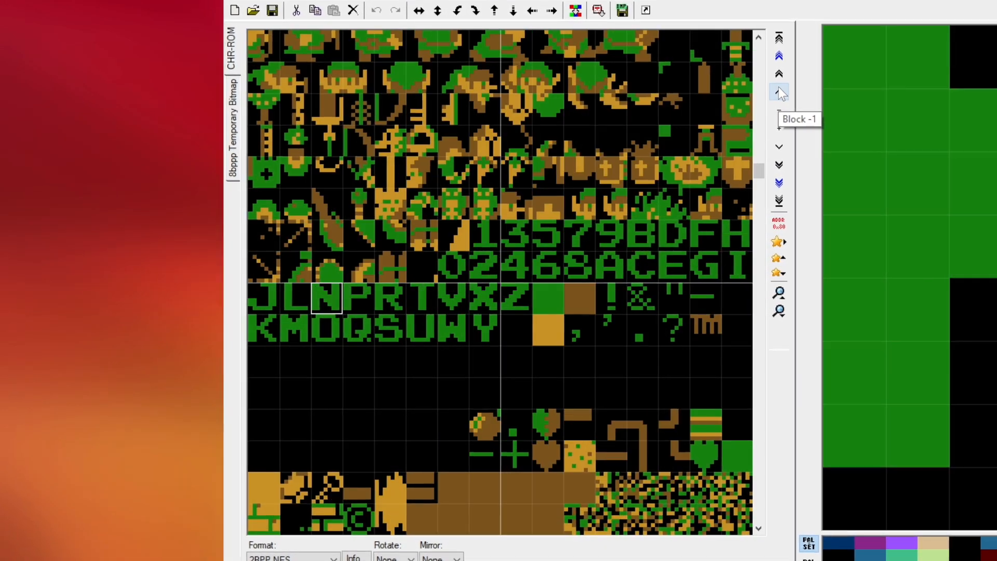
click(771, 98)
click(781, 89)
click(782, 89)
click(782, 88)
click(781, 89)
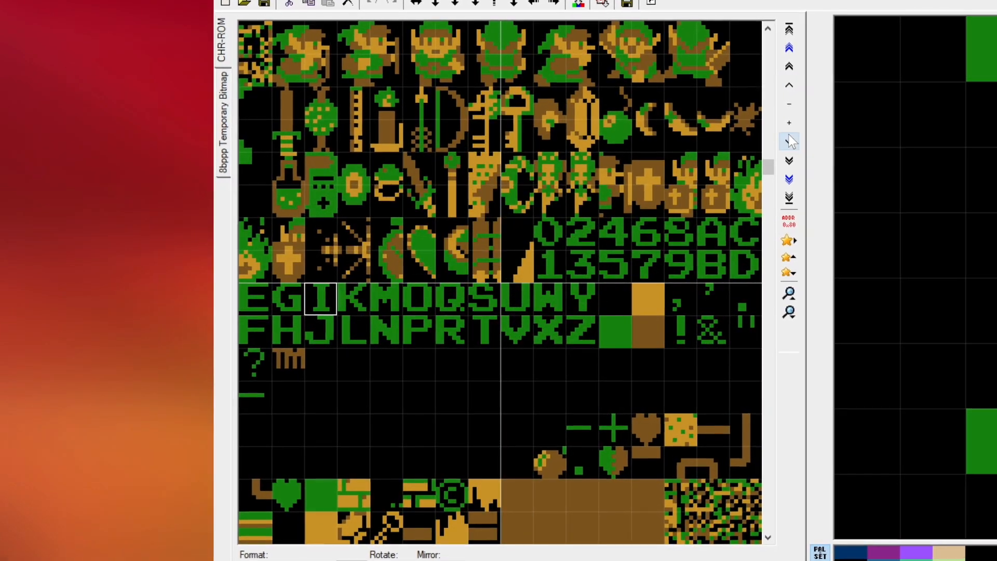
click(782, 144)
click(782, 144)
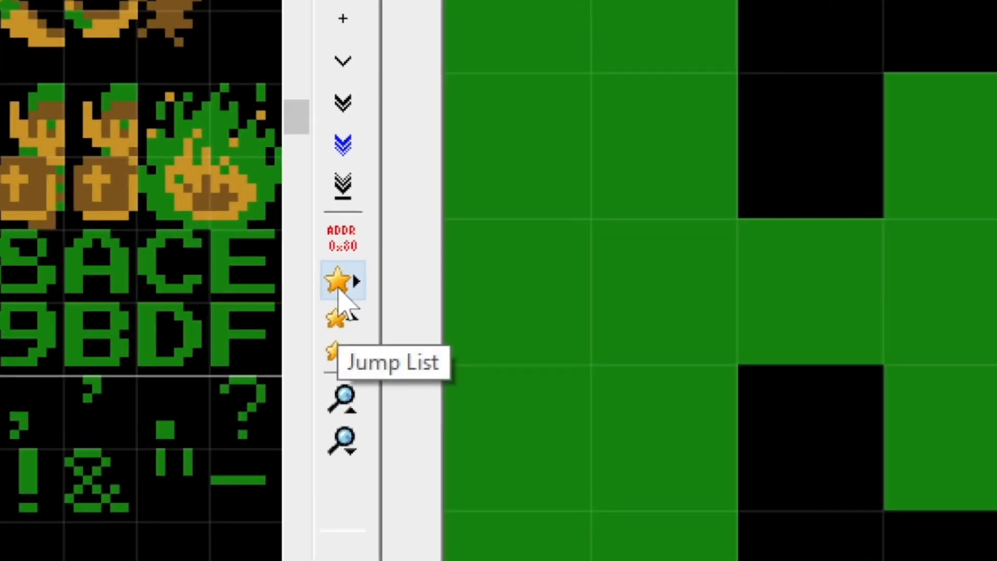
- Add the current address to the jump list as "Link Sprites [00808F]" and select ROM - Hack.nes.jumplist on the Desktop in File Explorer
click(492, 223)
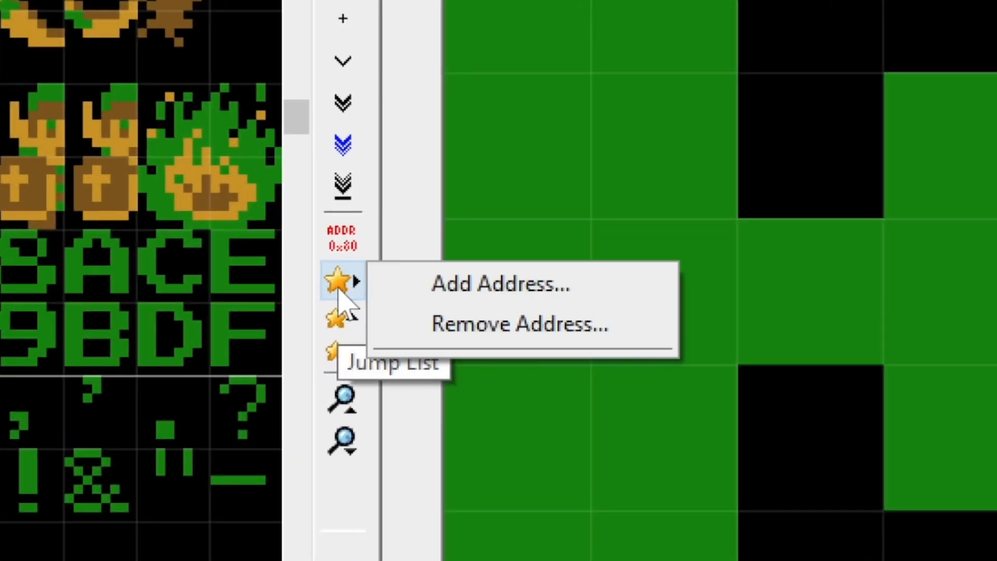
click(469, 291)
click(296, 300)
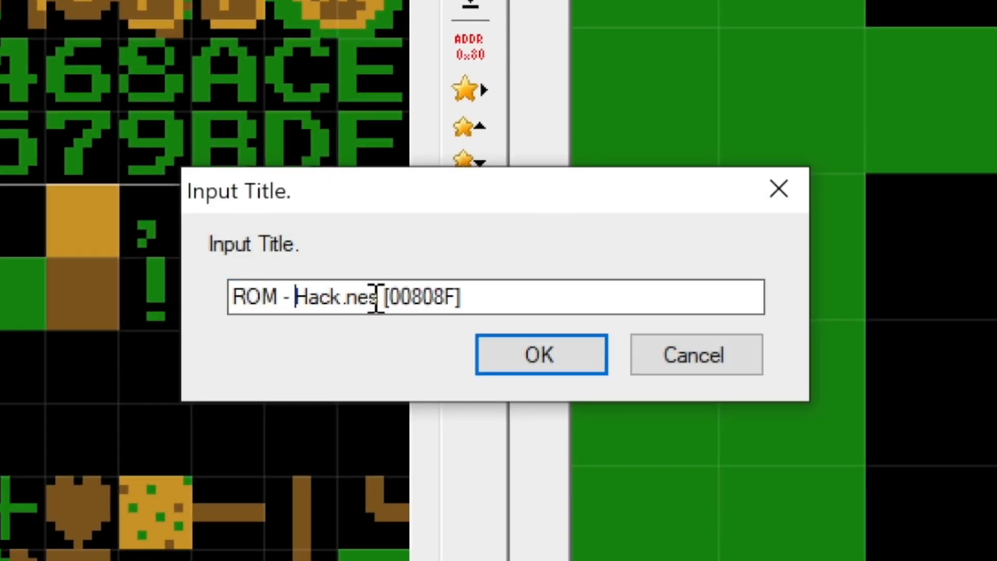
click(382, 297)
key(BackSpace)
key(BackSpace)
key(BackSpace)
key(BackSpace)
key(BackSpace)
key(BackSpace)
key(BackSpace)
key(BackSpace)
key(BackSpace)
key(BackSpace)
key(BackSpace)
key(BackSpace)
key(BackSpace)
key(BackSpace)
key(BackSpace)
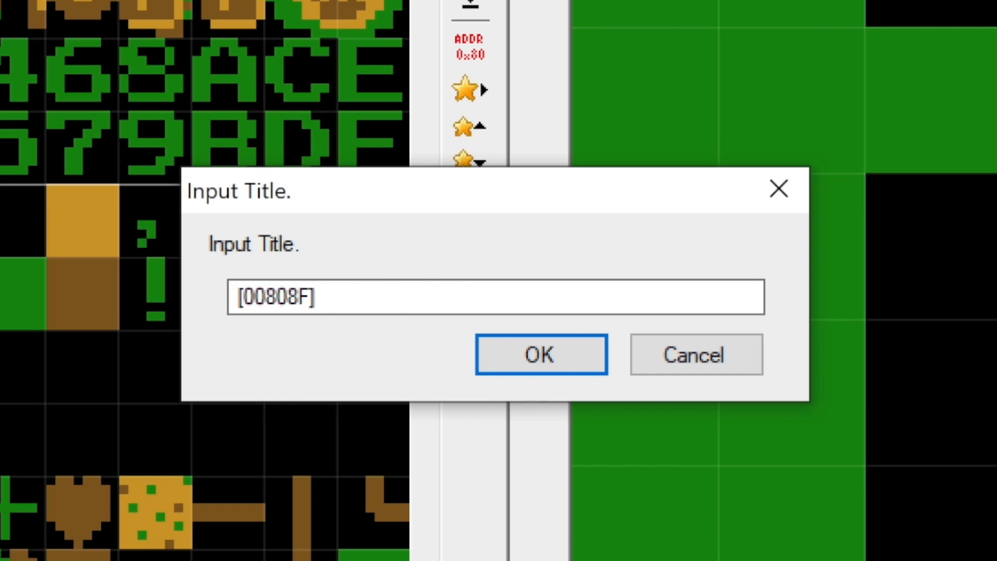
text(Link Sprites)
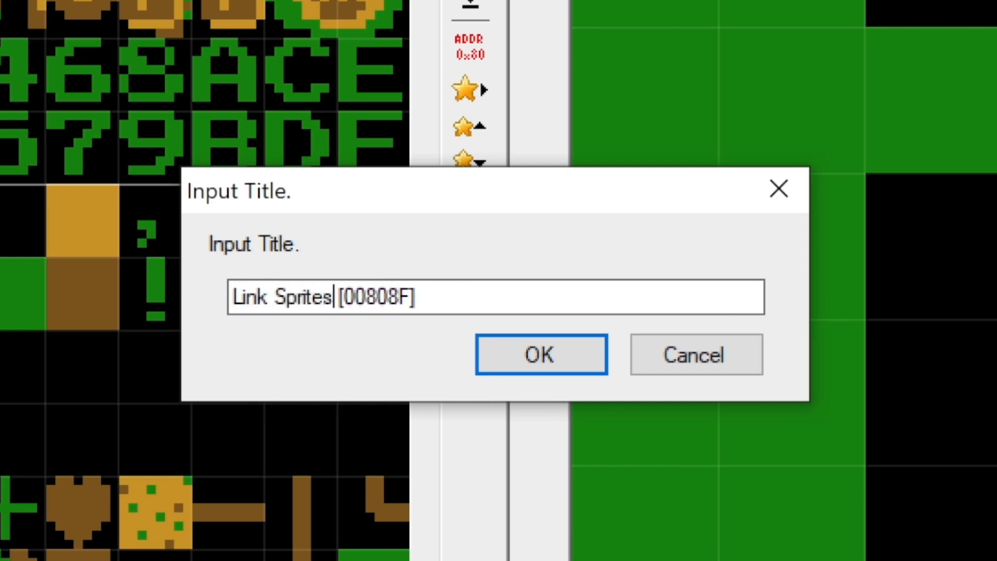
click(527, 355)
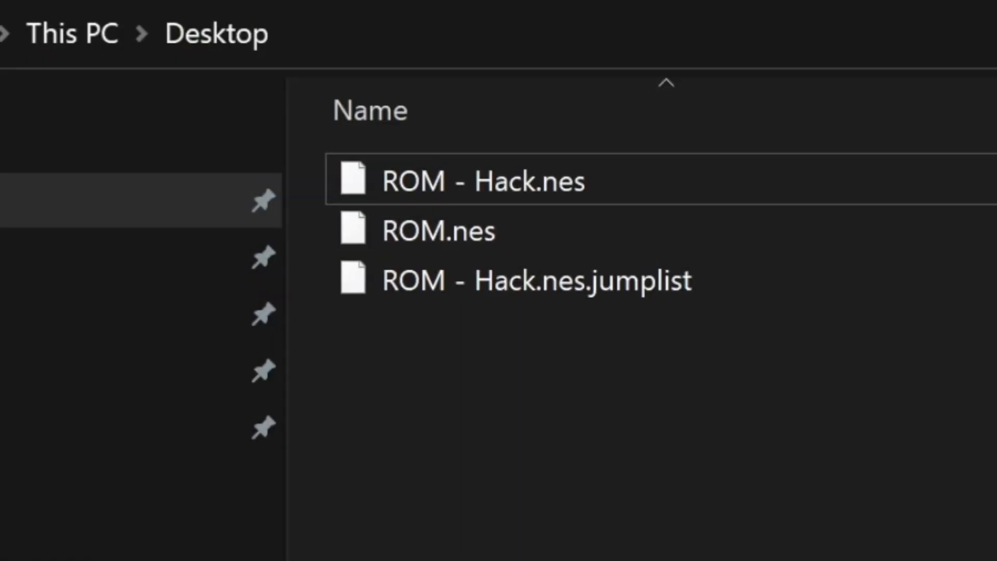
click(547, 283)
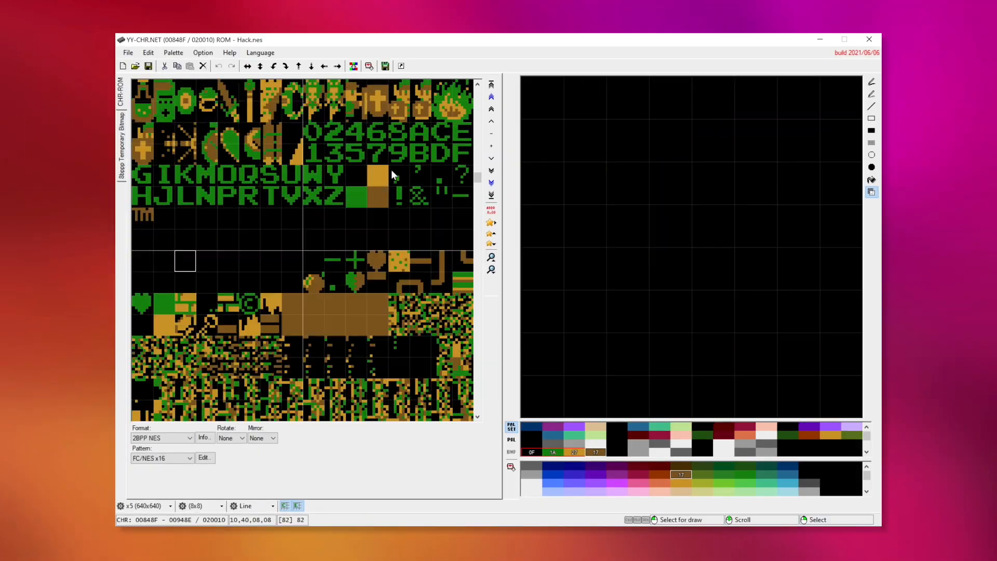
- Move elsewhere in the ROM and return to the Link sprites using the saved jump address Link Sprites [00808F]
scroll(391, 169, down, 5)
scroll(392, 171, up, 20)
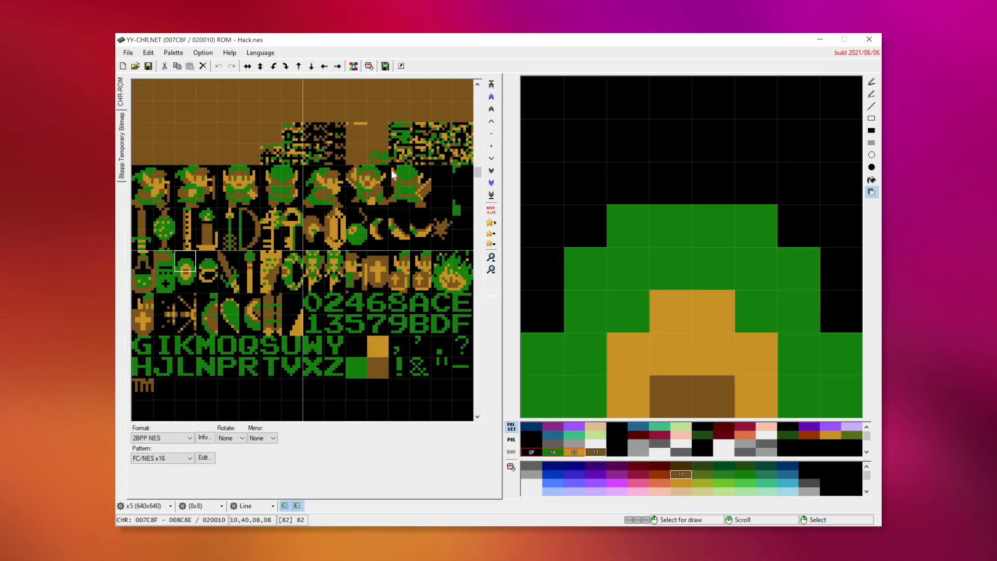
scroll(449, 216, up, 10)
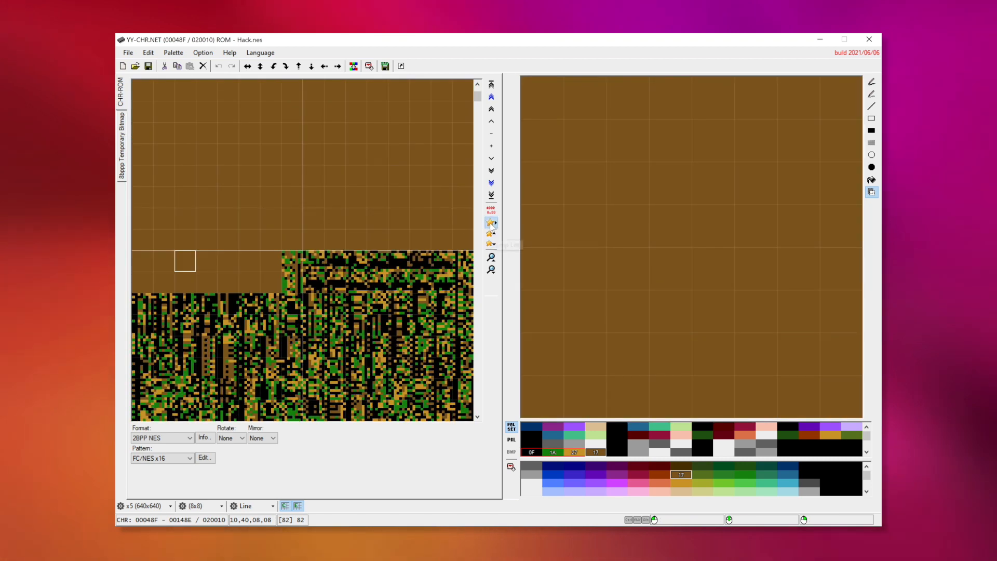
click(491, 224)
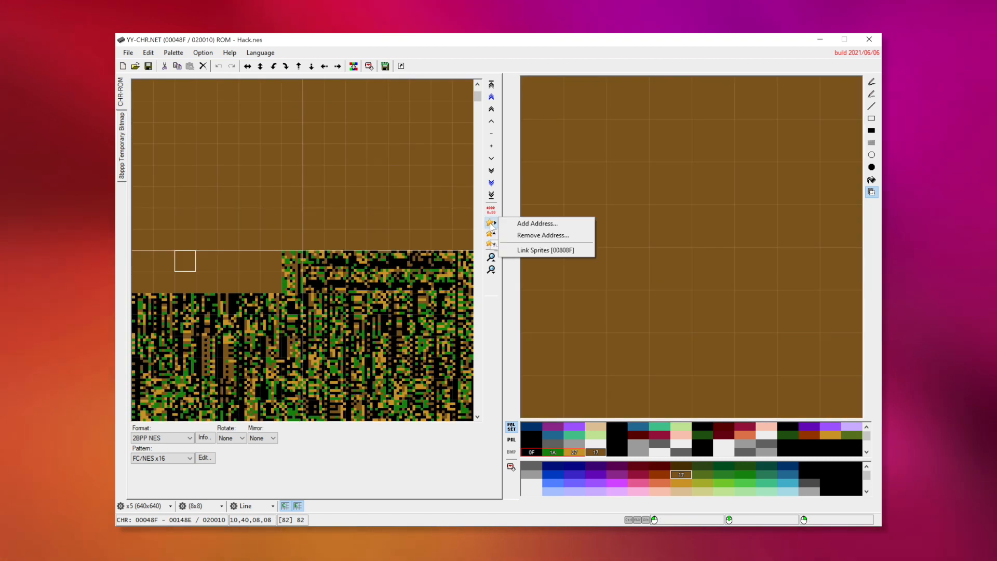
click(525, 252)
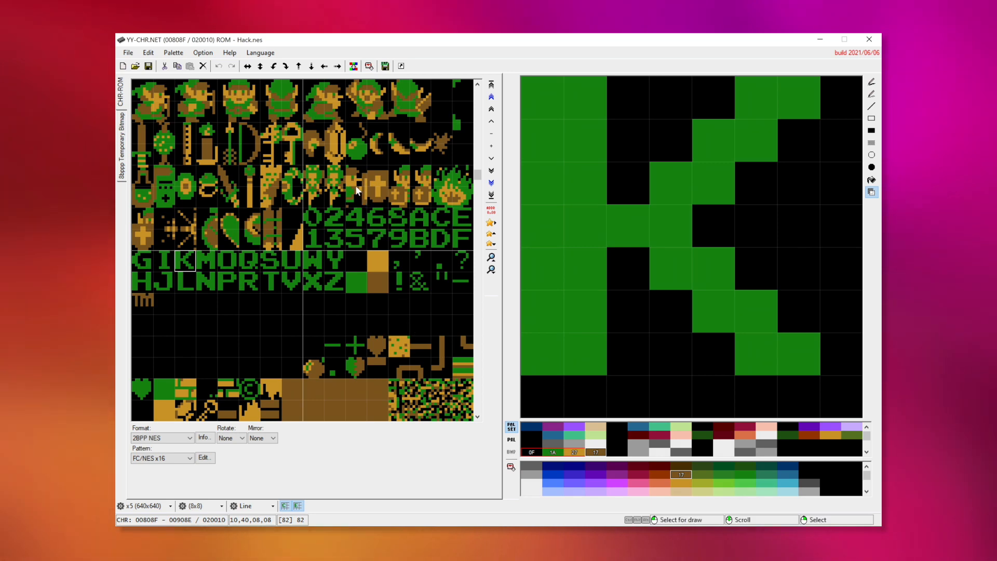
- Browse the ROM data beyond the Link sprites for the next block of graphics, around address 00C08F
scroll(356, 190, down, 4)
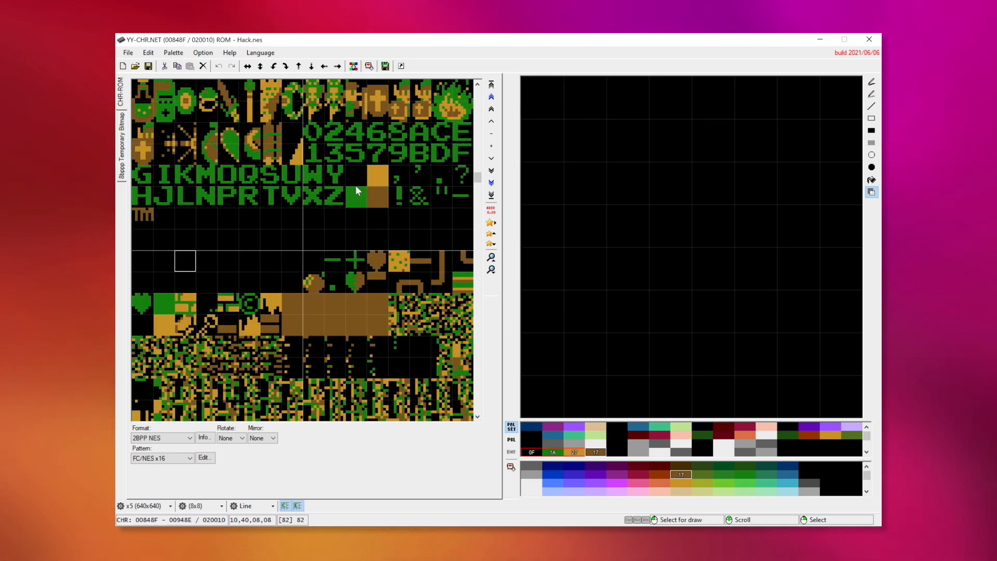
scroll(356, 189, down, 12)
scroll(356, 190, down, 4)
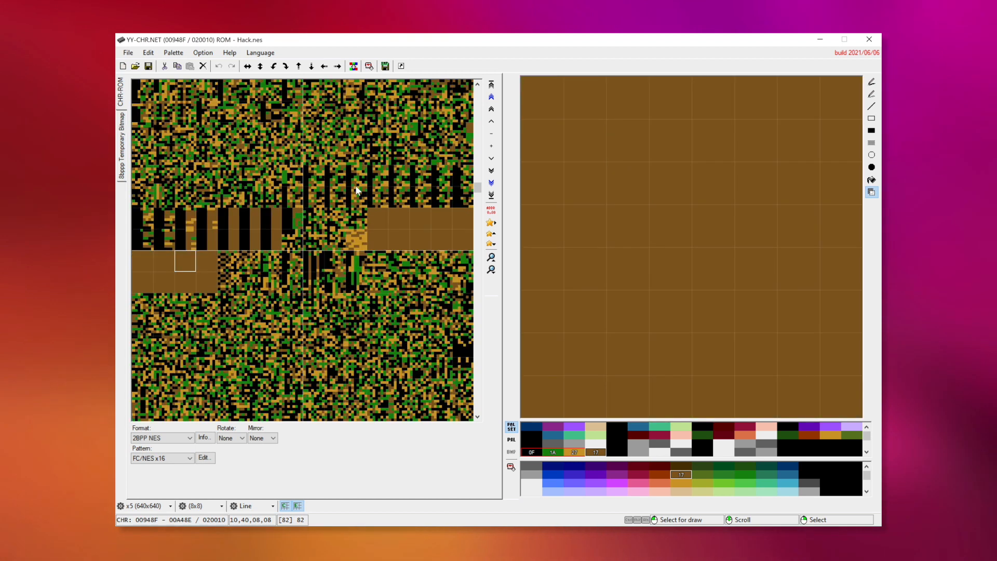
scroll(357, 190, down, 4)
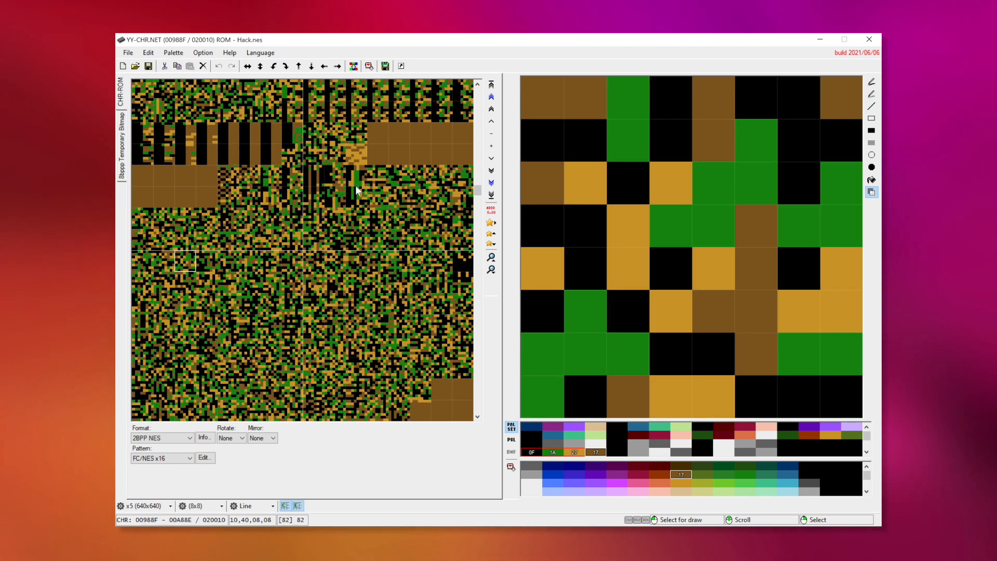
scroll(357, 190, down, 4)
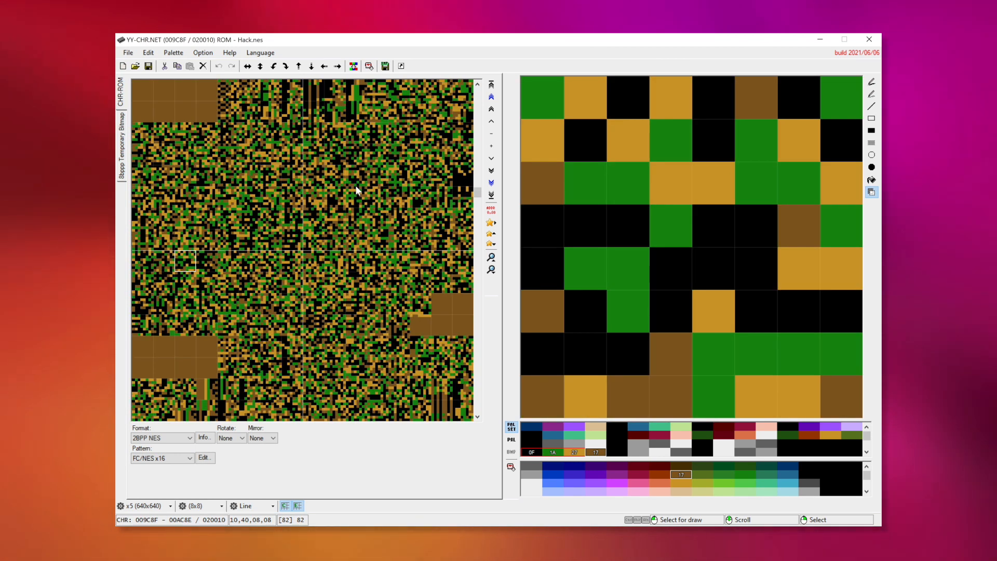
scroll(356, 190, down, 8)
scroll(356, 190, down, 4)
scroll(356, 190, down, 12)
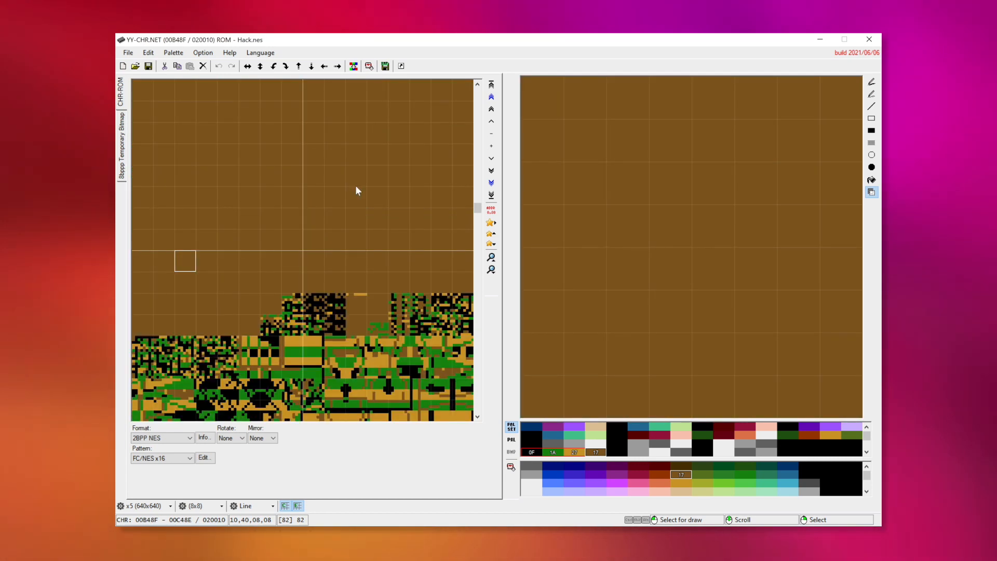
scroll(356, 190, down, 12)
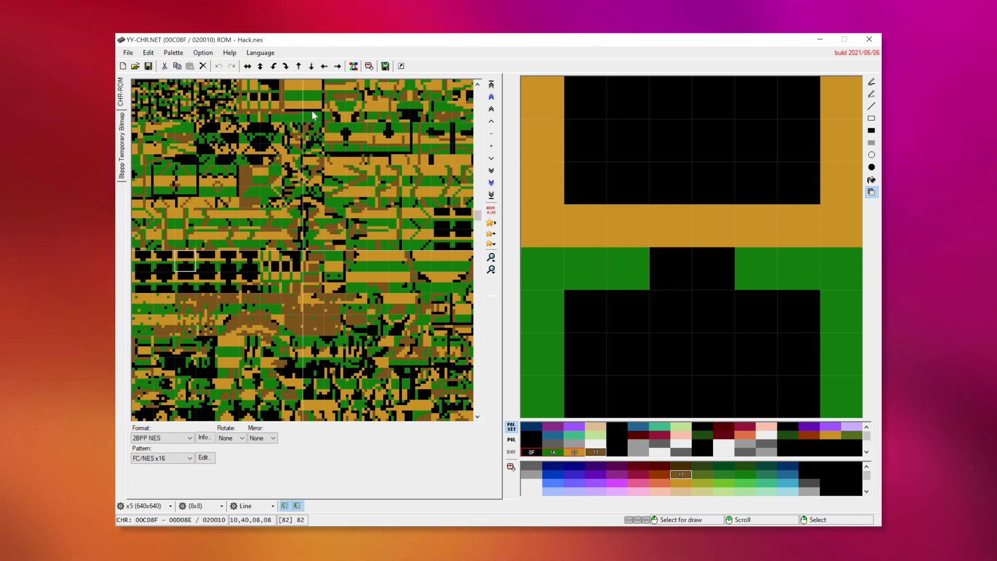
- Shift the ROM view by rows, blocks and single bytes until the dungeon and overworld tiles align with the grid
click(478, 85)
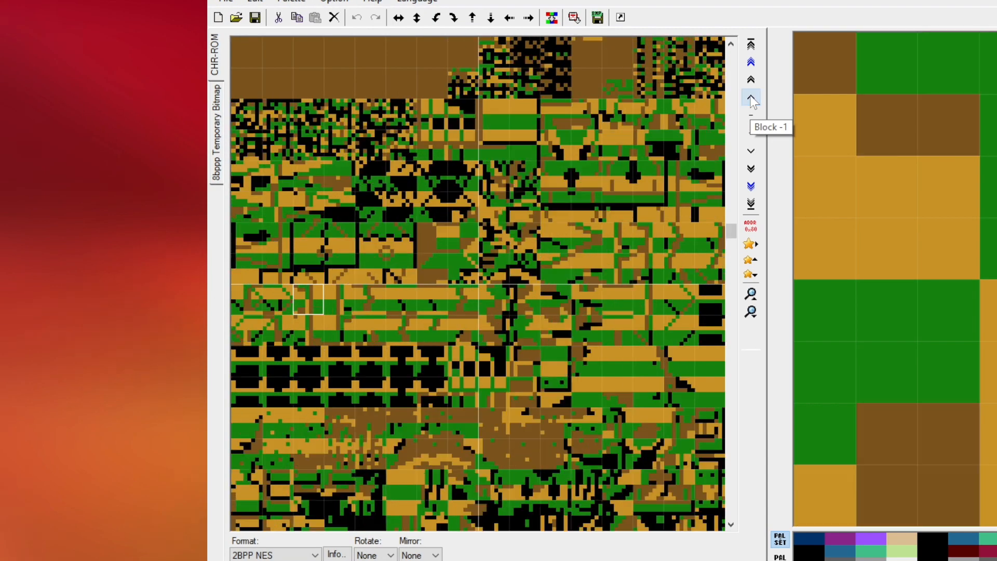
click(491, 122)
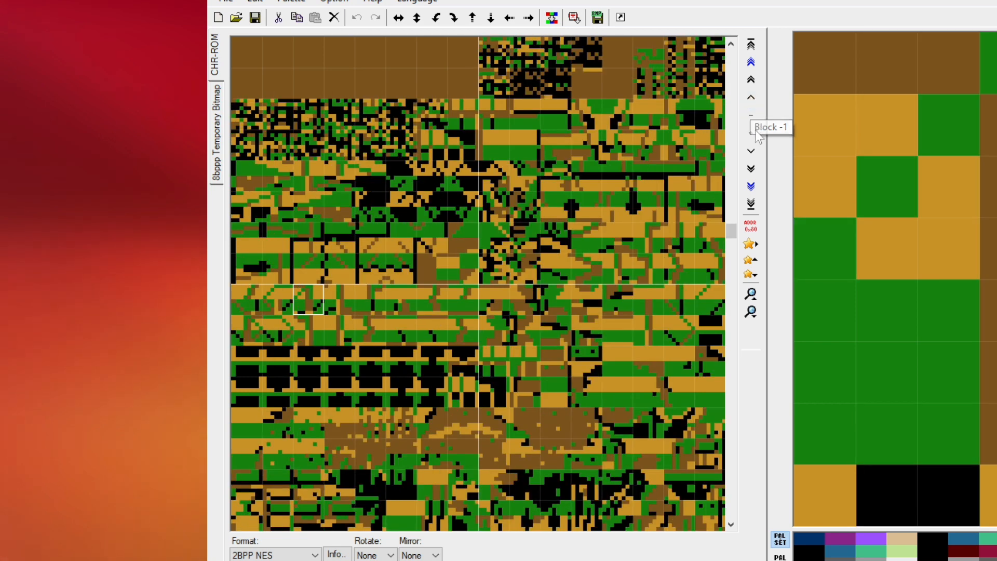
click(753, 117)
click(753, 117)
click(753, 117)
click(753, 117)
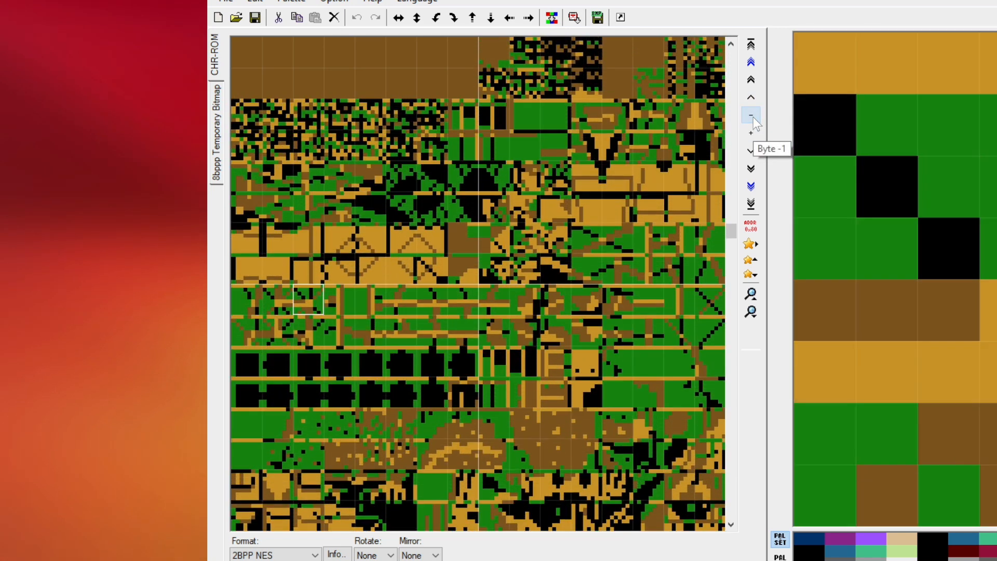
click(753, 138)
click(752, 135)
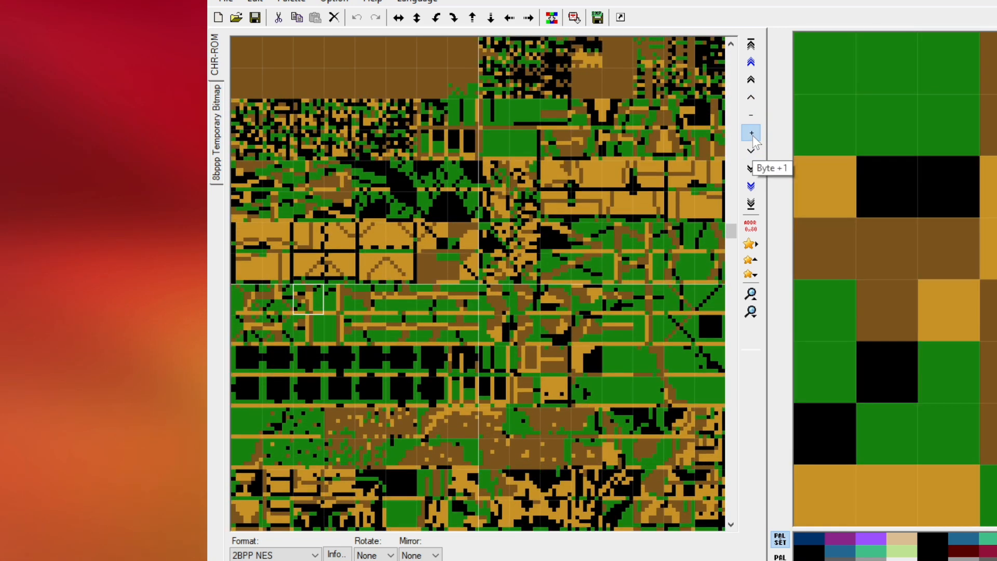
click(753, 135)
click(752, 136)
click(753, 136)
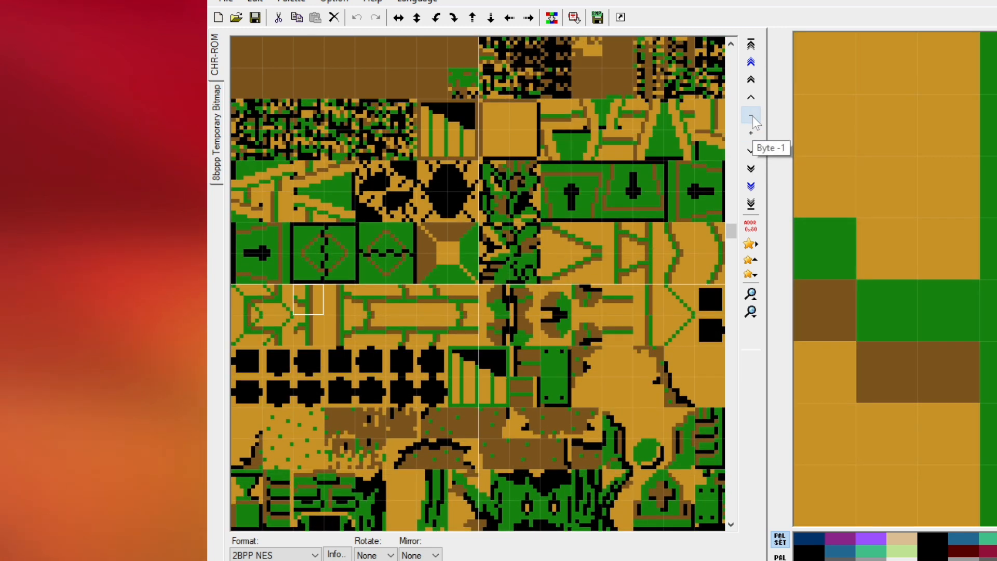
- Examine the aligned tiles from the dungeon and overworld scenery through to the enemy and boss sprites
click(731, 522)
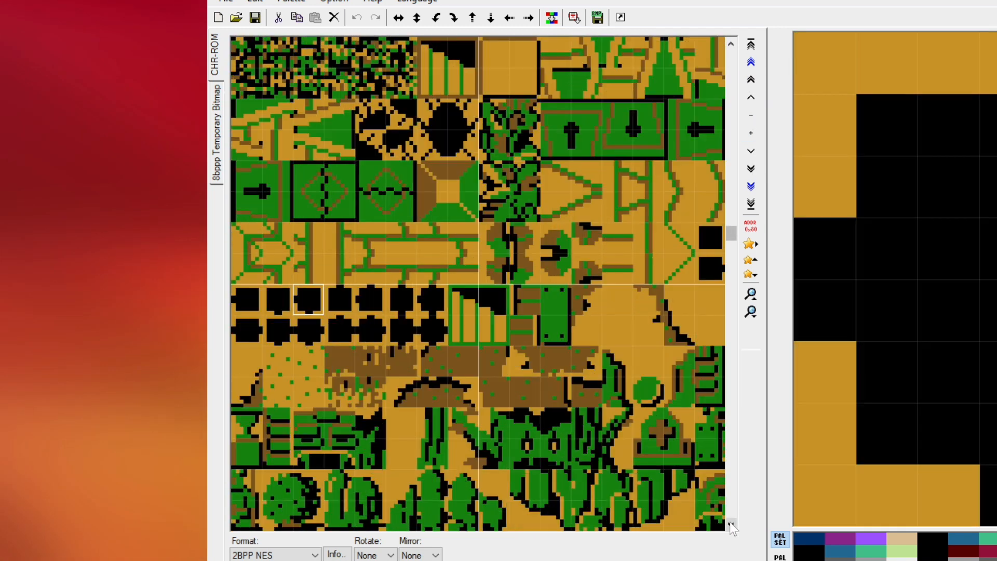
click(731, 523)
click(731, 523)
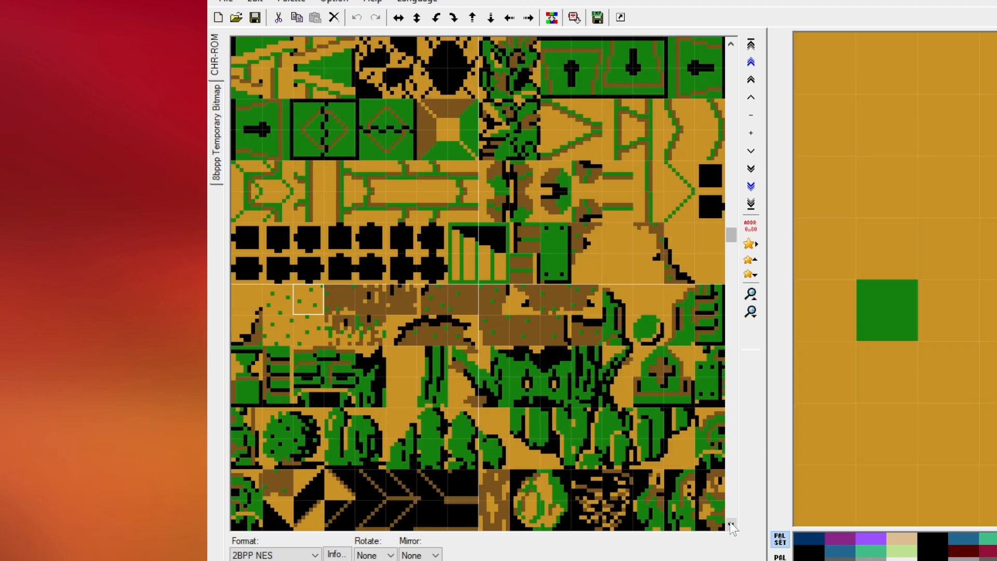
click(731, 522)
click(731, 522)
click(731, 522)
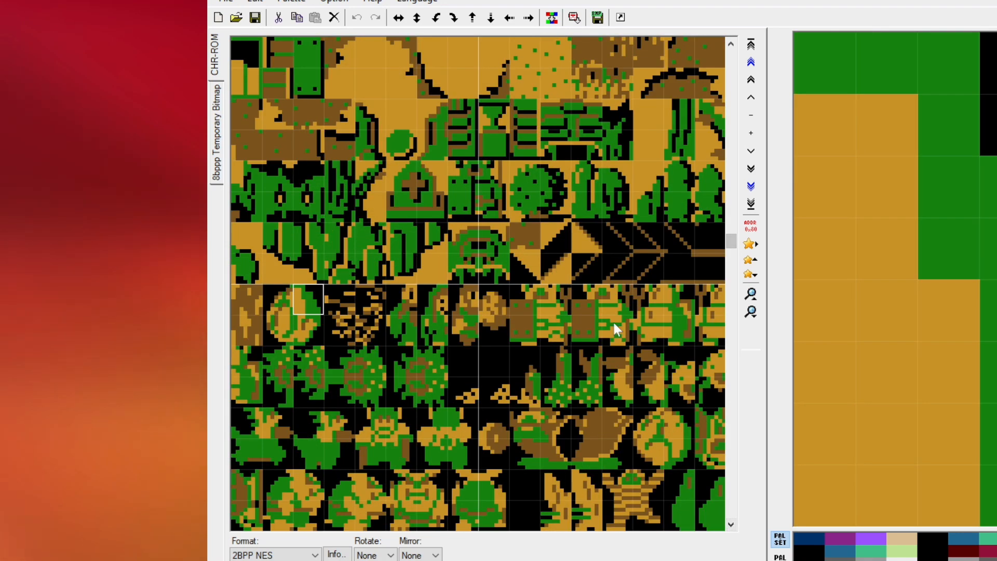
scroll(614, 325, down, 3)
scroll(614, 326, down, 3)
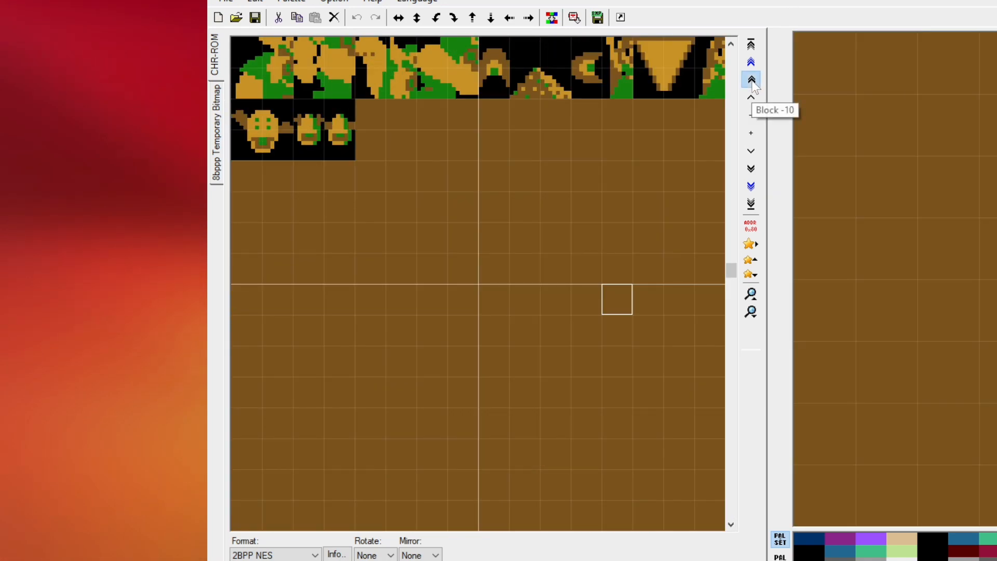
- Shift the view by rows and blocks until the Zelda and Triforce sprites begin the first row at address 00EAEB
click(752, 82)
click(751, 81)
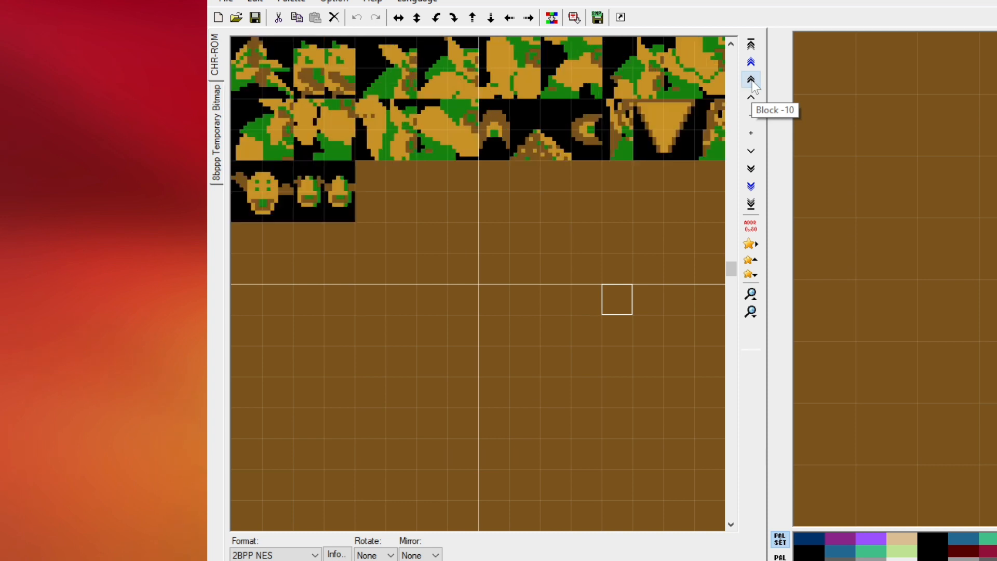
click(752, 171)
click(751, 171)
click(752, 151)
click(751, 151)
click(752, 151)
click(752, 150)
click(752, 151)
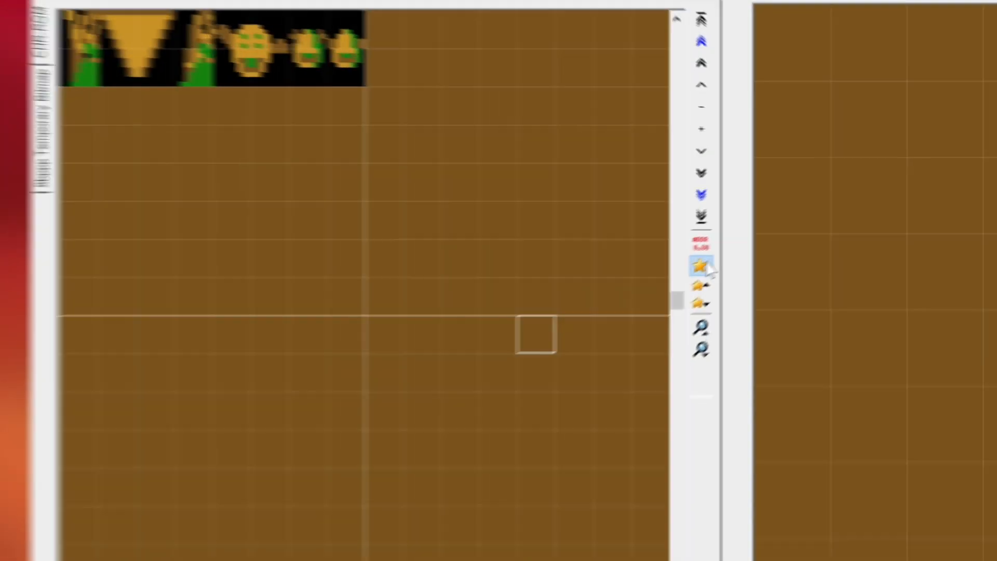
- Add the current address to the jump list with the title "Zelda Sprites"
click(749, 243)
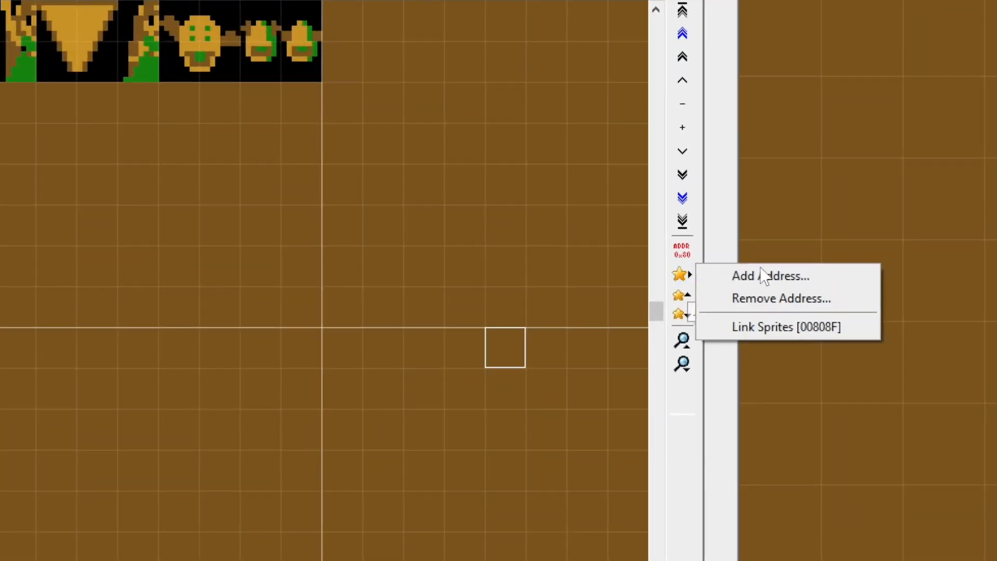
click(762, 274)
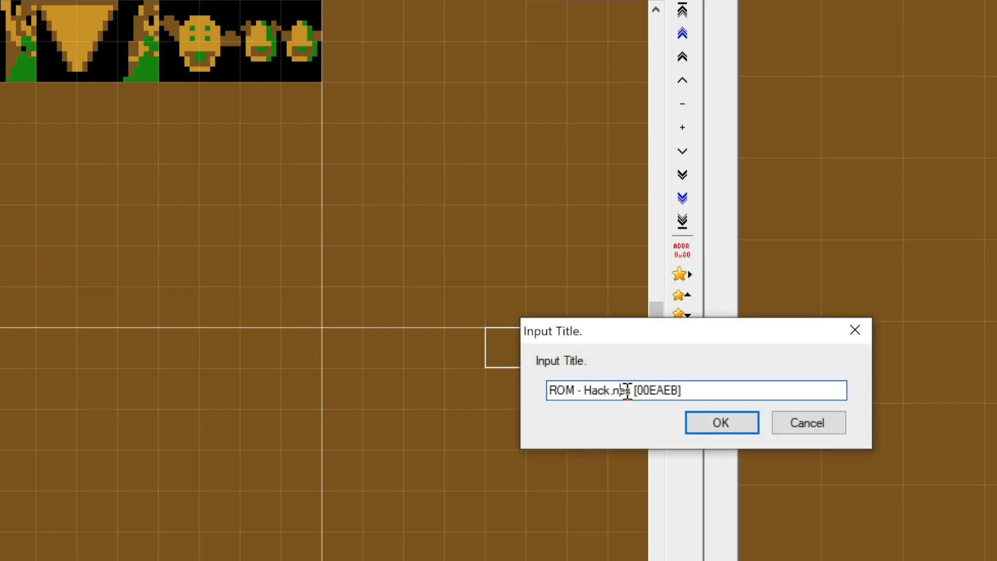
drag(629, 391, 516, 396)
key(BackSpace)
text(Zelda Sprites)
click(722, 421)
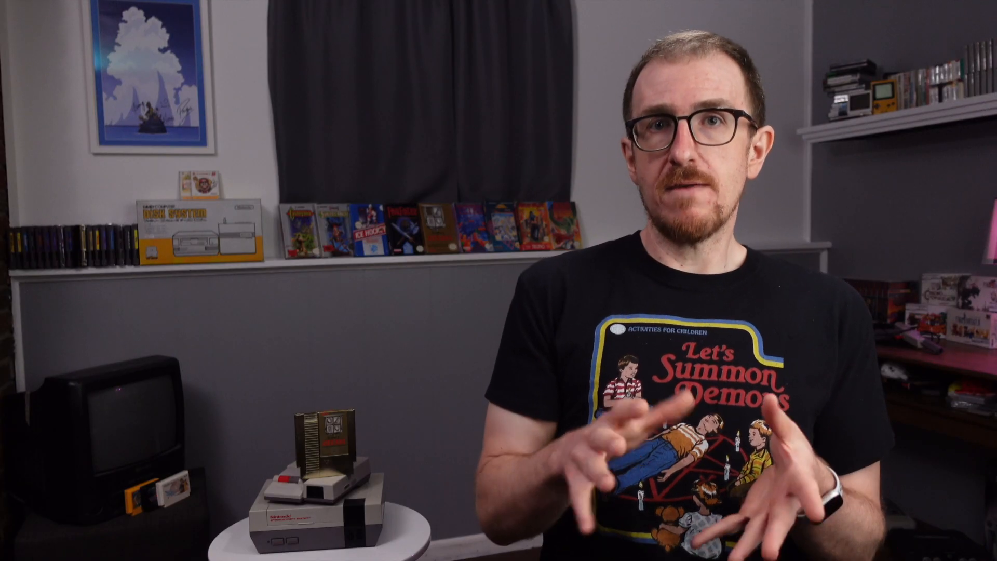